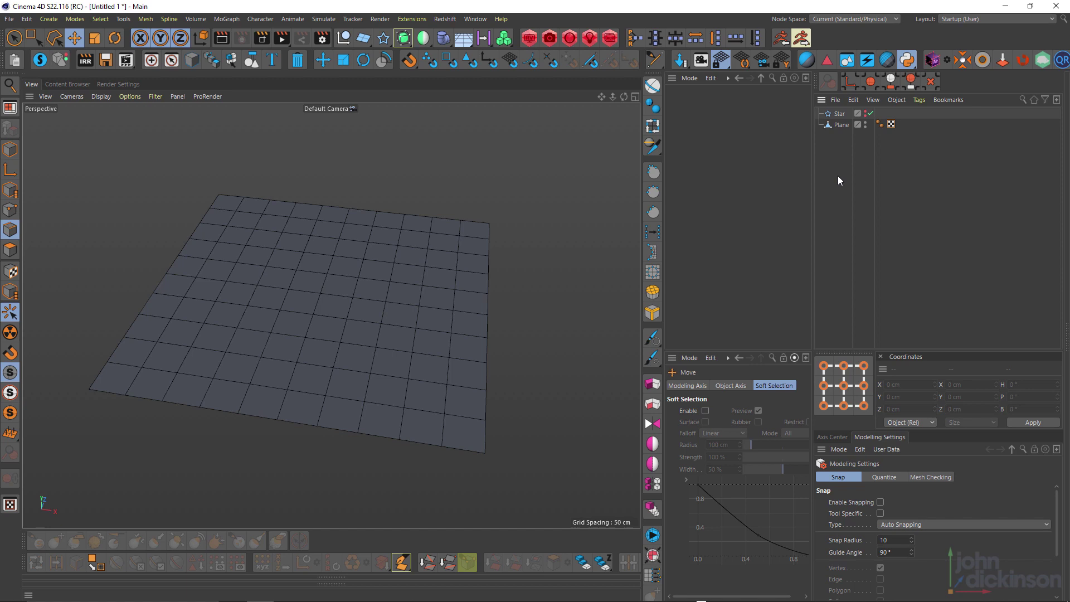
# Select the Plane object and activate the Line Cut tool for cutting its polygons.
pyautogui.click(840, 125)
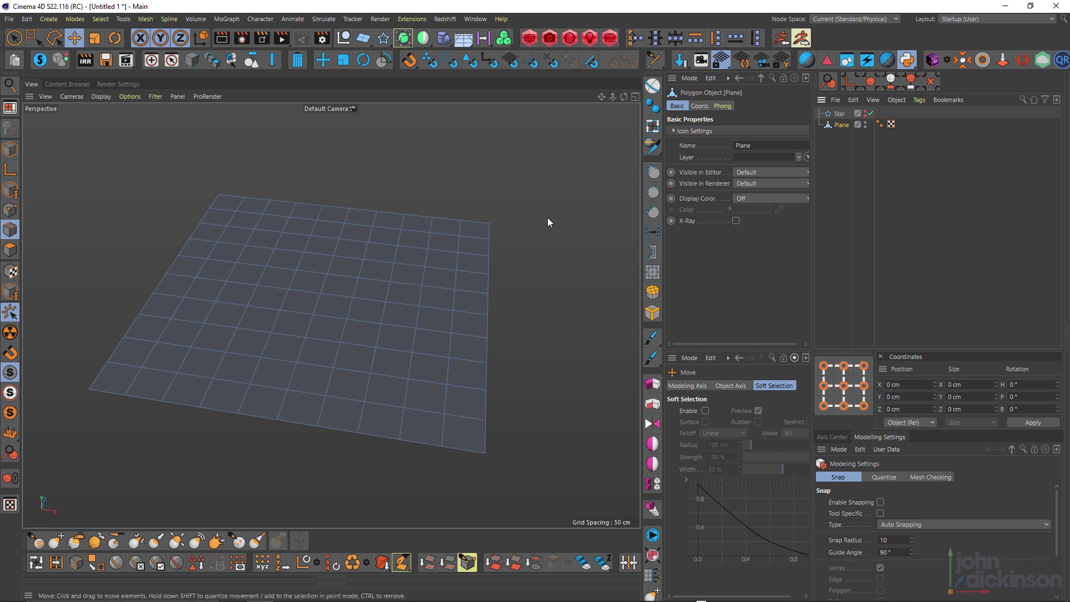
pyautogui.press('m')
pyautogui.press('k')
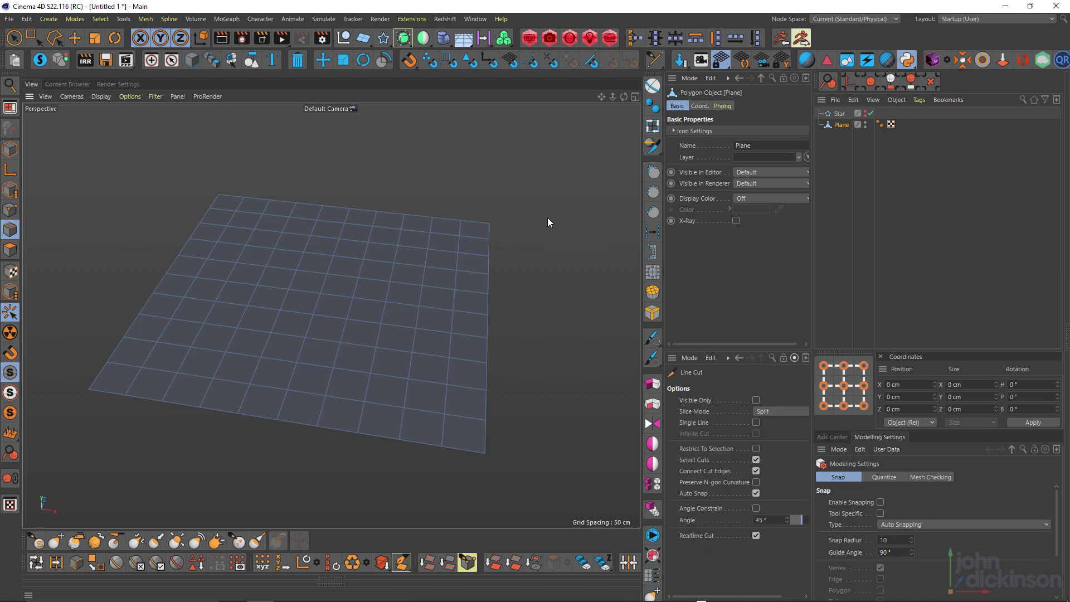
pyautogui.scroll(3, 328, 298)
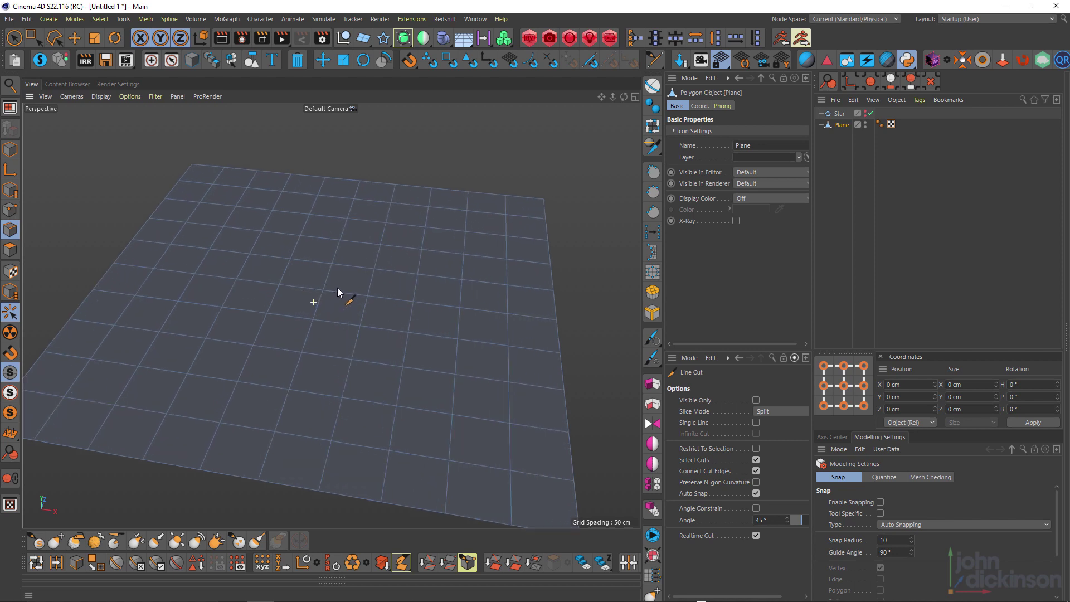
pyautogui.keyDown('alt'); pyautogui.moveTo(337, 288); pyautogui.dragTo(308, 292); pyautogui.keyUp('alt')
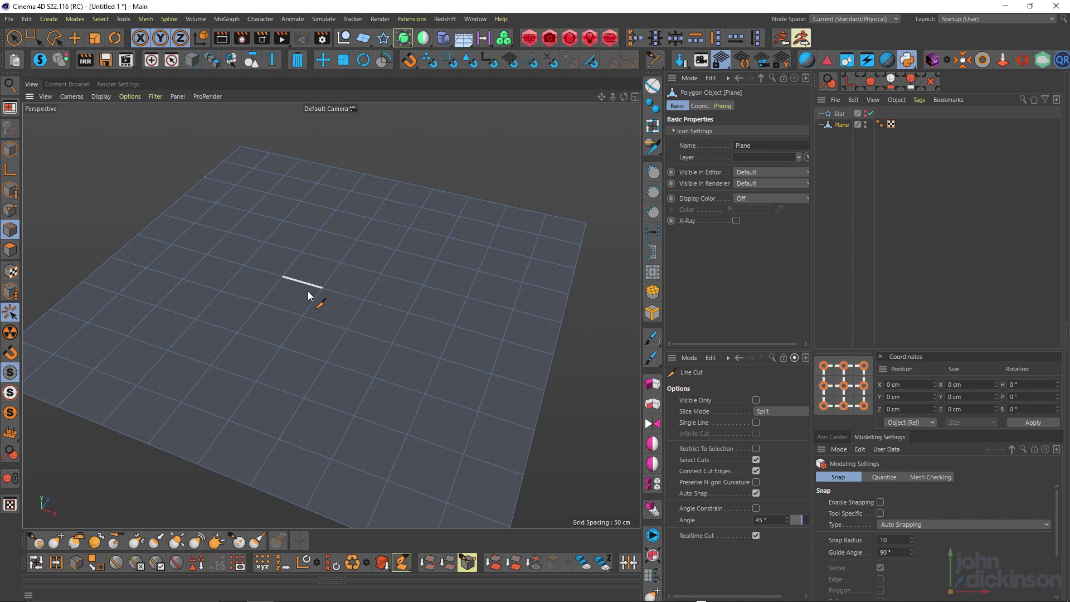
# Cut an open zigzag path of five points across the plane's middle polygons and finish the cut.
pyautogui.click(229, 244)
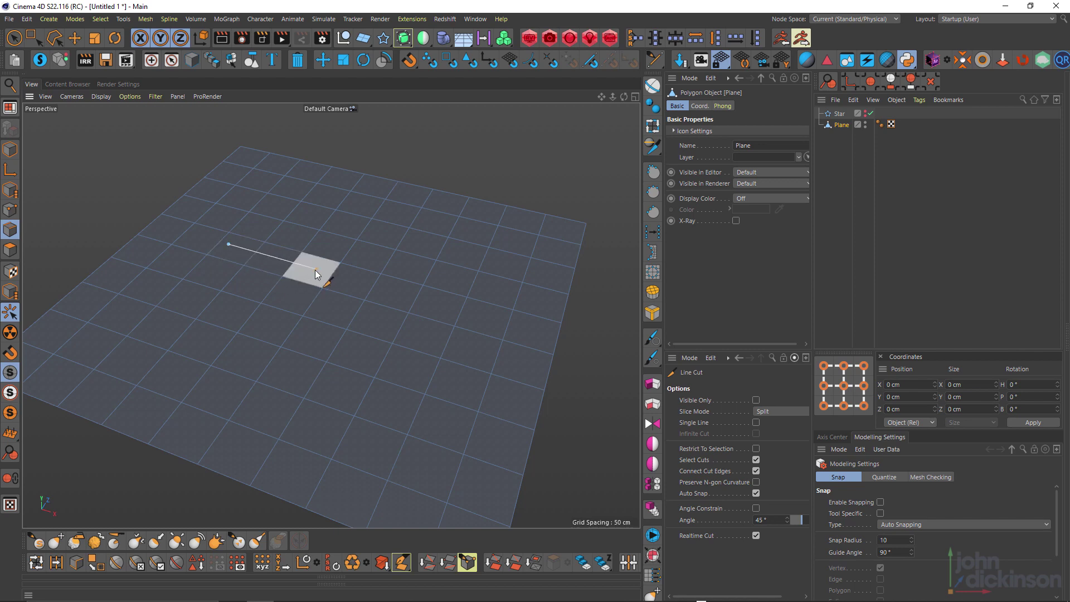
pyautogui.click(316, 270)
pyautogui.click(293, 301)
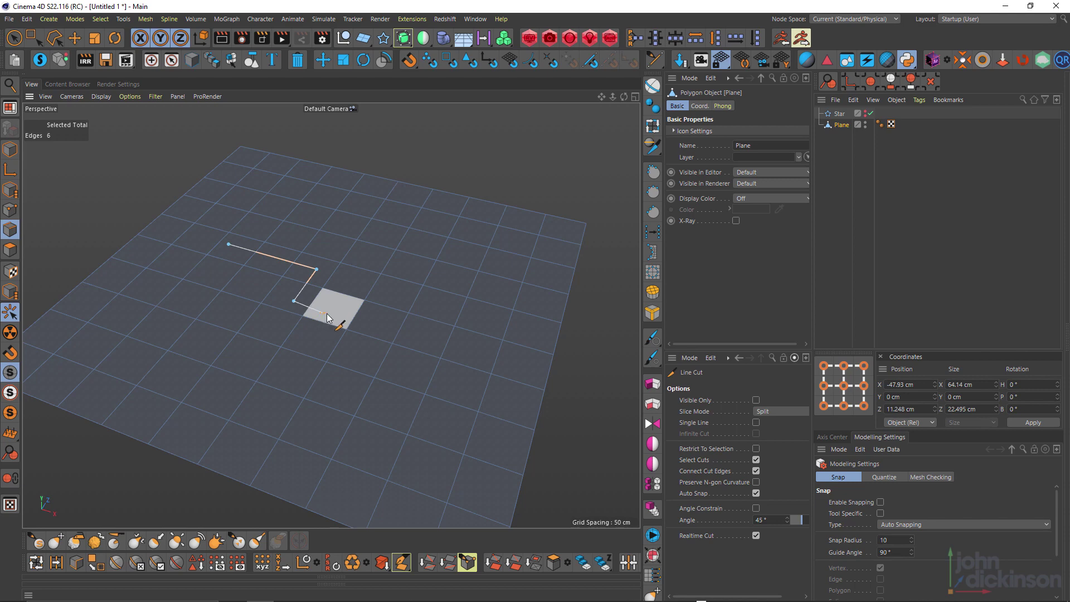
pyautogui.click(333, 313)
pyautogui.click(359, 279)
pyautogui.press('e')
pyautogui.scroll(3, 353, 252)
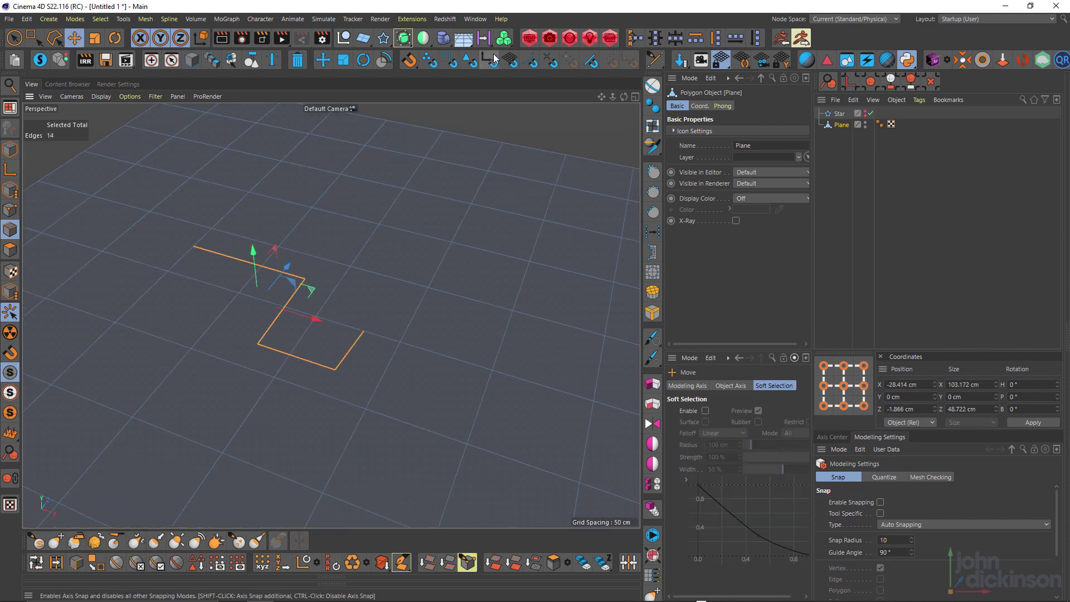
# Clear the edge selection and undo the zigzag line cut.
pyautogui.click(500, 121)
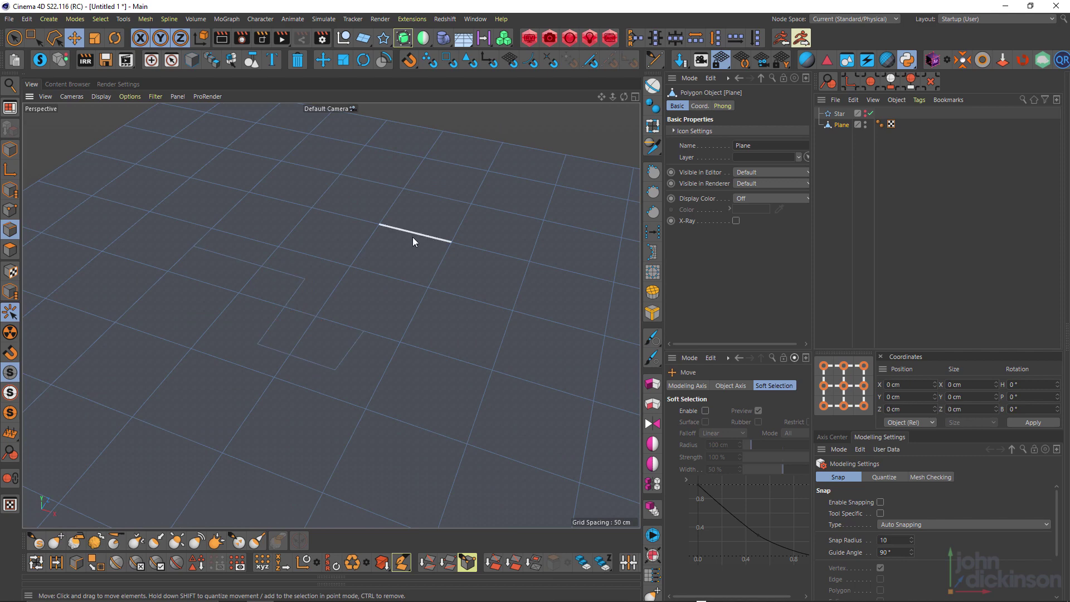
pyautogui.hotkey('ctrl', 'z')
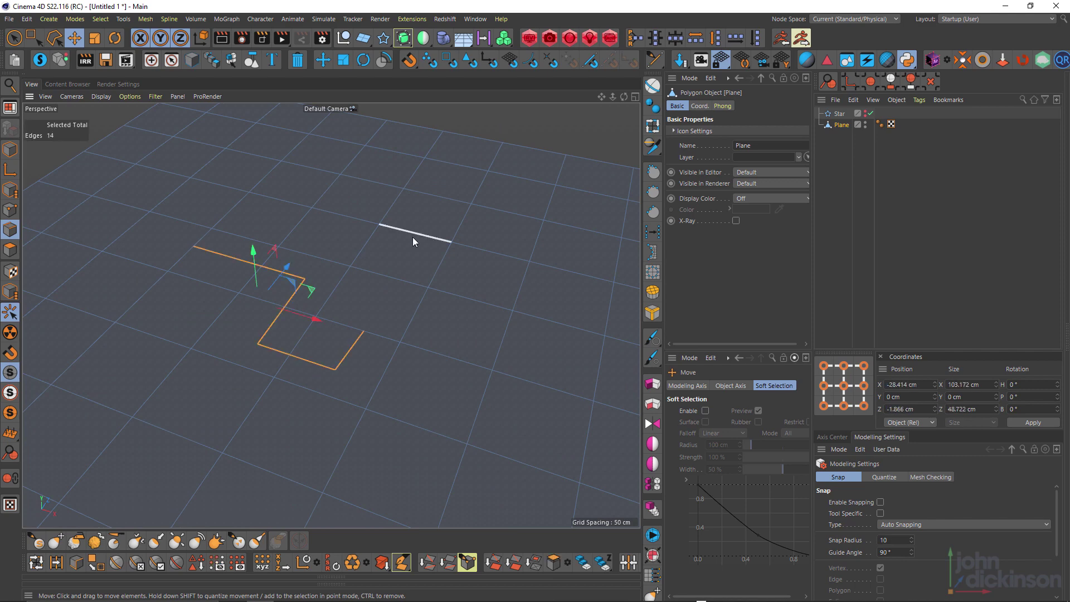
pyautogui.hotkey('ctrl', 'z')
# Line-cut a path from the plane's left border inward, through a small V-shaped notch, and back out beyond the border.
pyautogui.keyDown('alt'); pyautogui.moveTo(325, 342); pyautogui.dragTo(294, 356, button='right'); pyautogui.keyUp('alt')
pyautogui.keyDown('alt'); pyautogui.moveTo(315, 327); pyautogui.dragTo(279, 249, button='middle'); pyautogui.keyUp('alt')
pyautogui.press('k')
pyautogui.press('k')
pyautogui.keyDown('alt'); pyautogui.moveTo(244, 263); pyautogui.dragTo(235, 279); pyautogui.keyUp('alt')
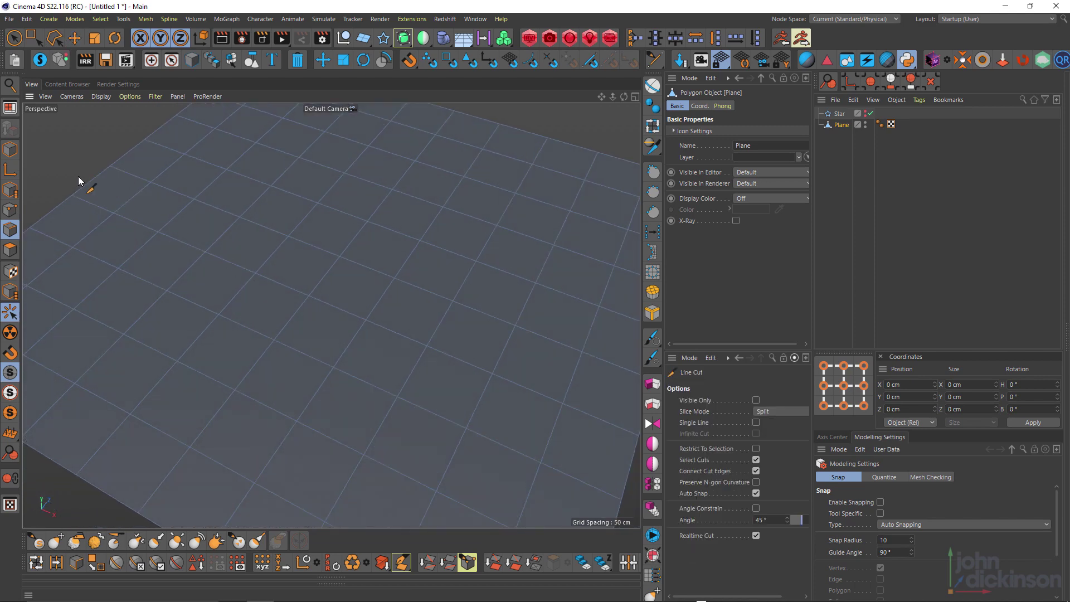
pyautogui.click(90, 180)
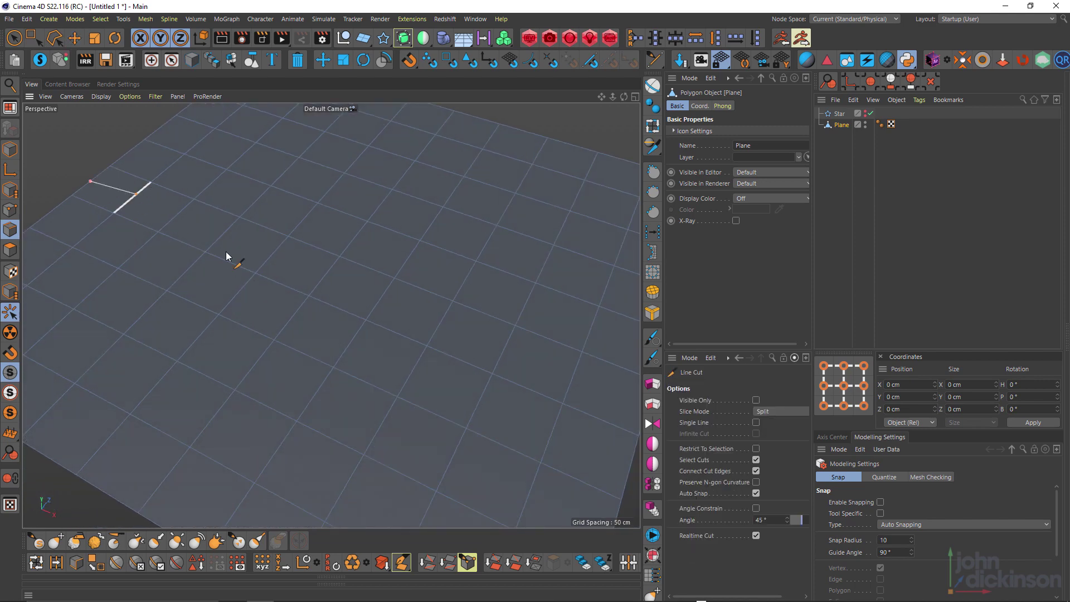
pyautogui.click(503, 351)
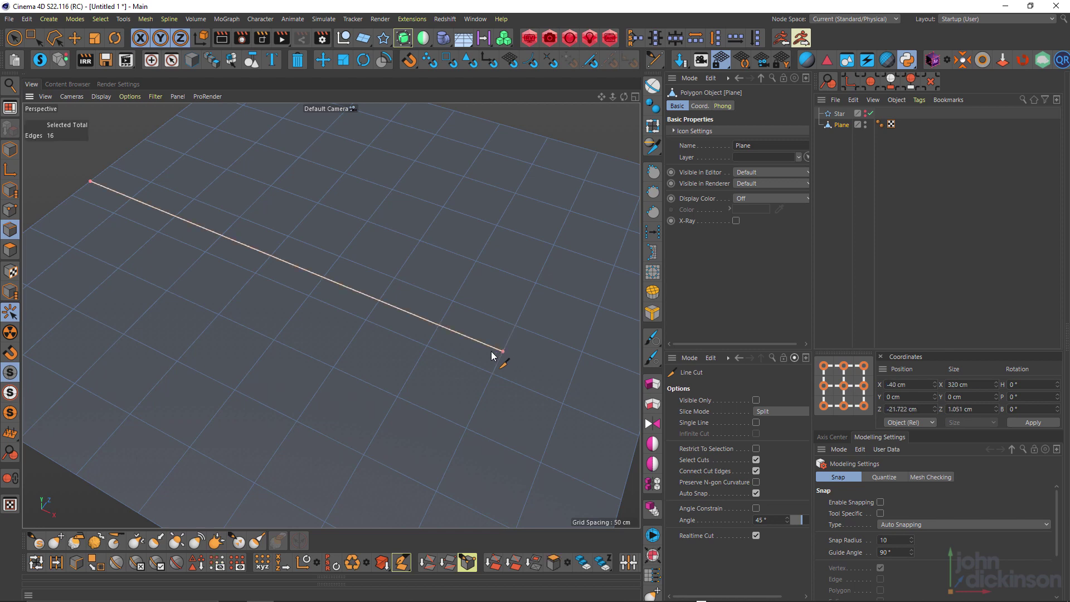
pyautogui.click(427, 347)
pyautogui.click(444, 385)
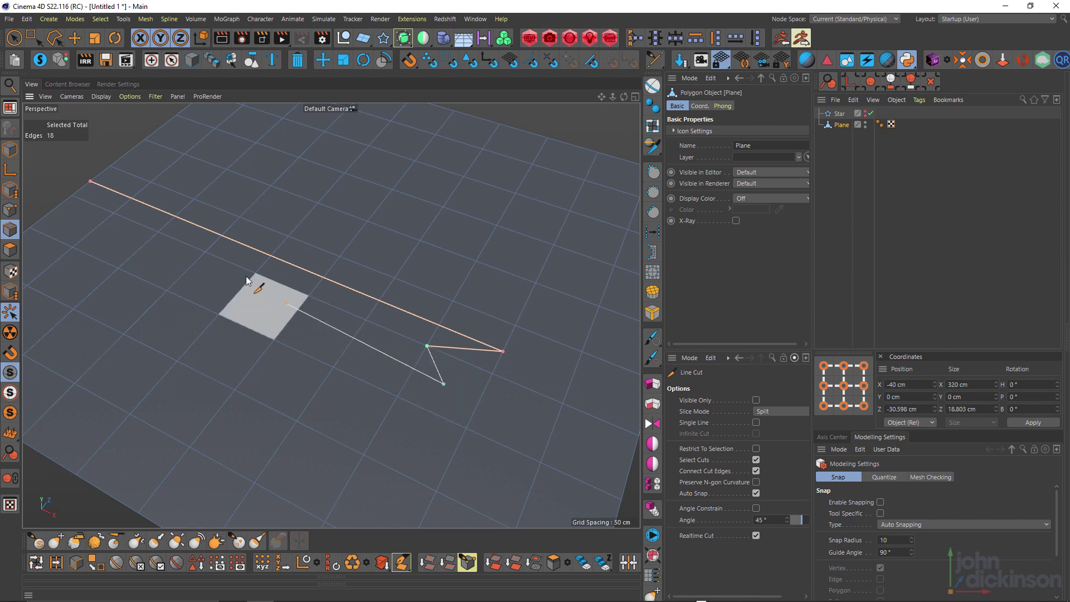
pyautogui.click(43, 182)
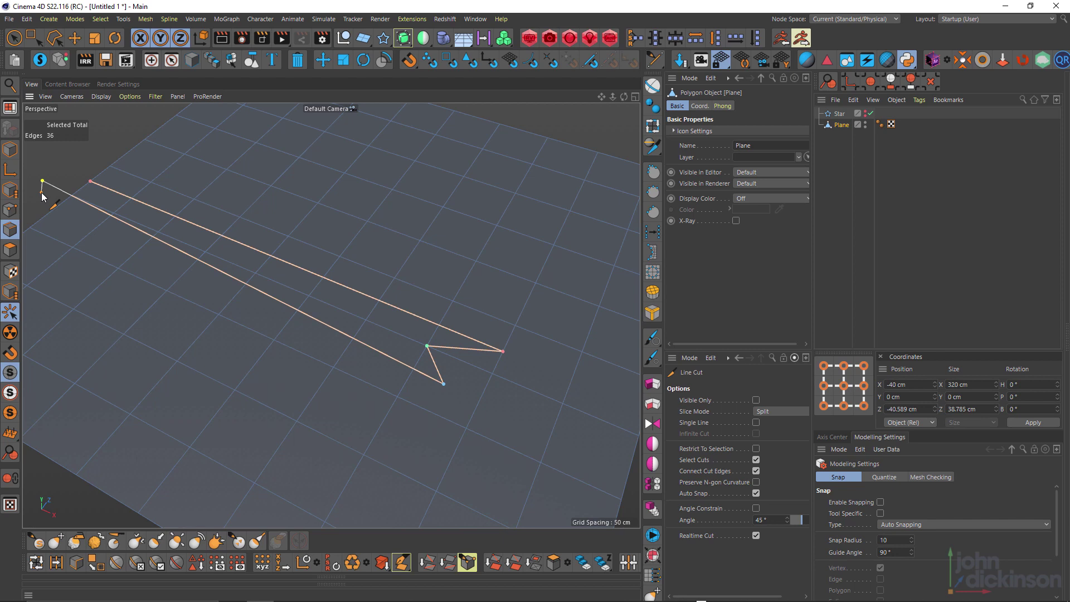
pyautogui.press('e')
pyautogui.click(203, 275)
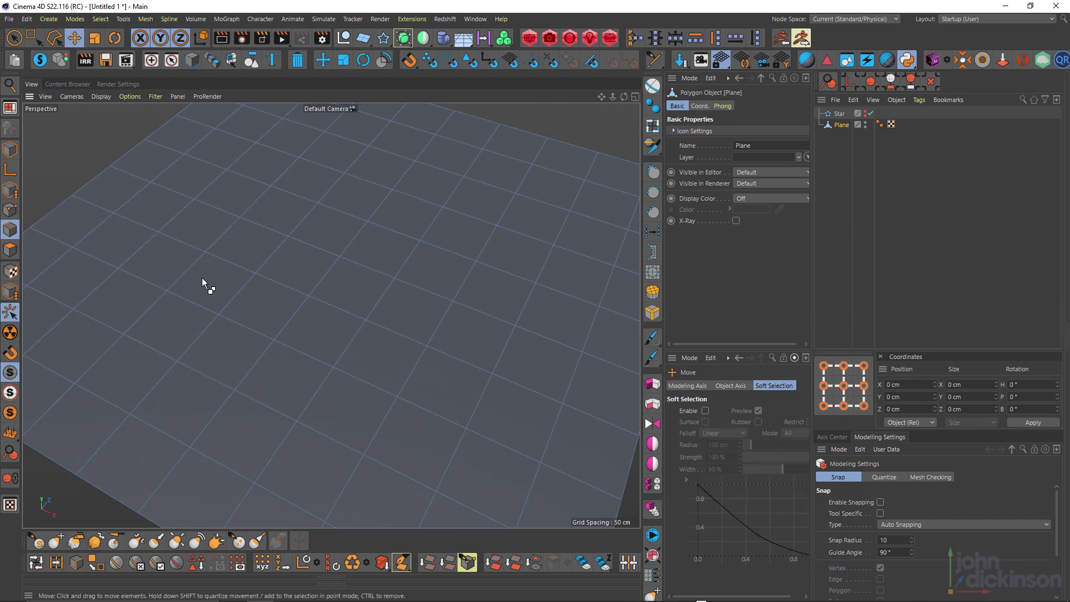
pyautogui.press('k')
pyautogui.press('k')
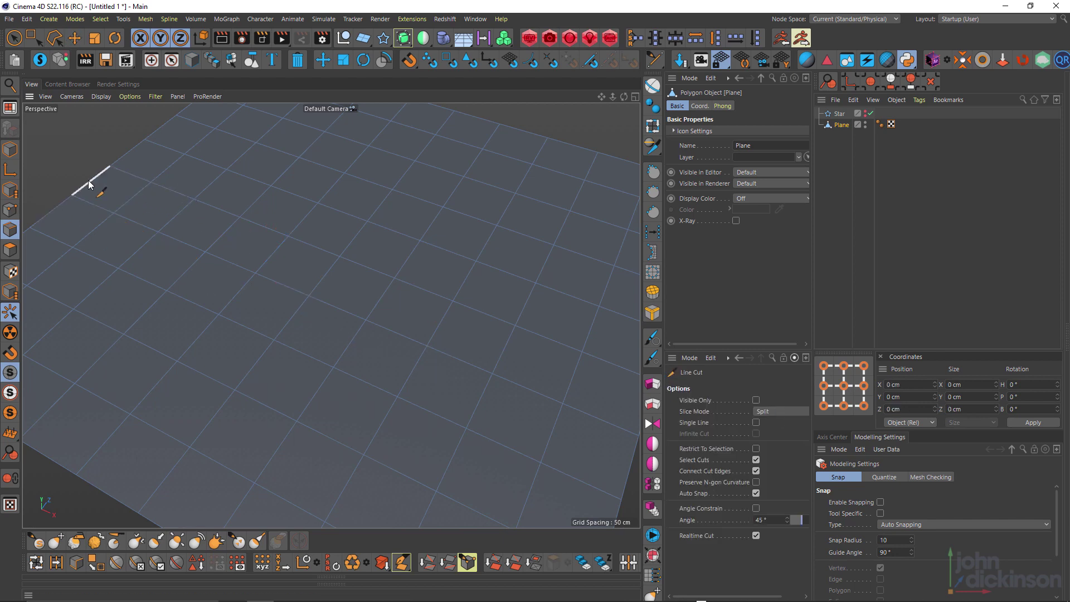
pyautogui.click(90, 180)
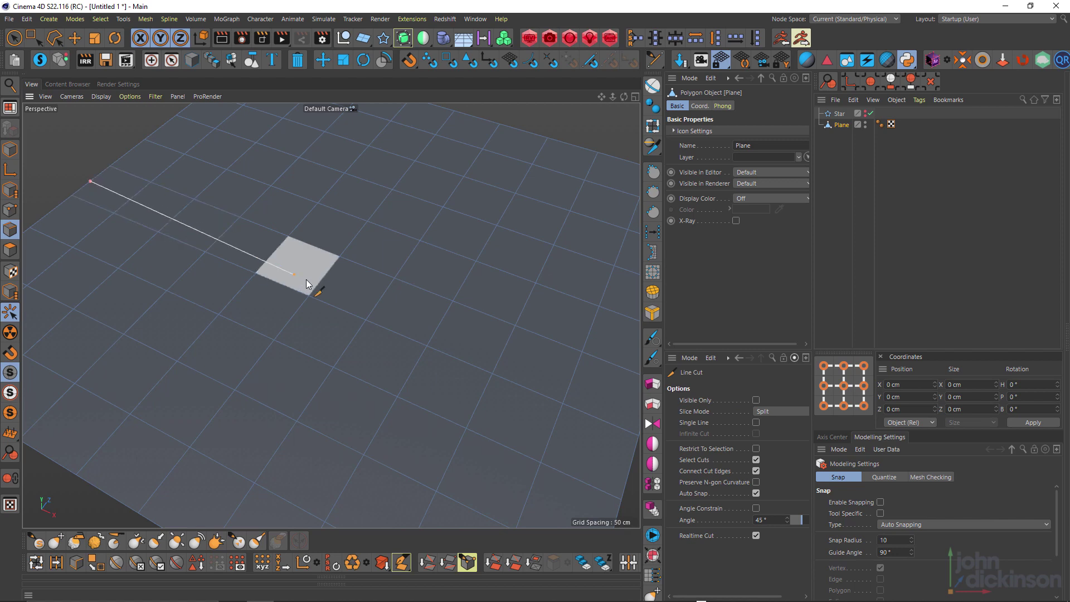
pyautogui.click(440, 321)
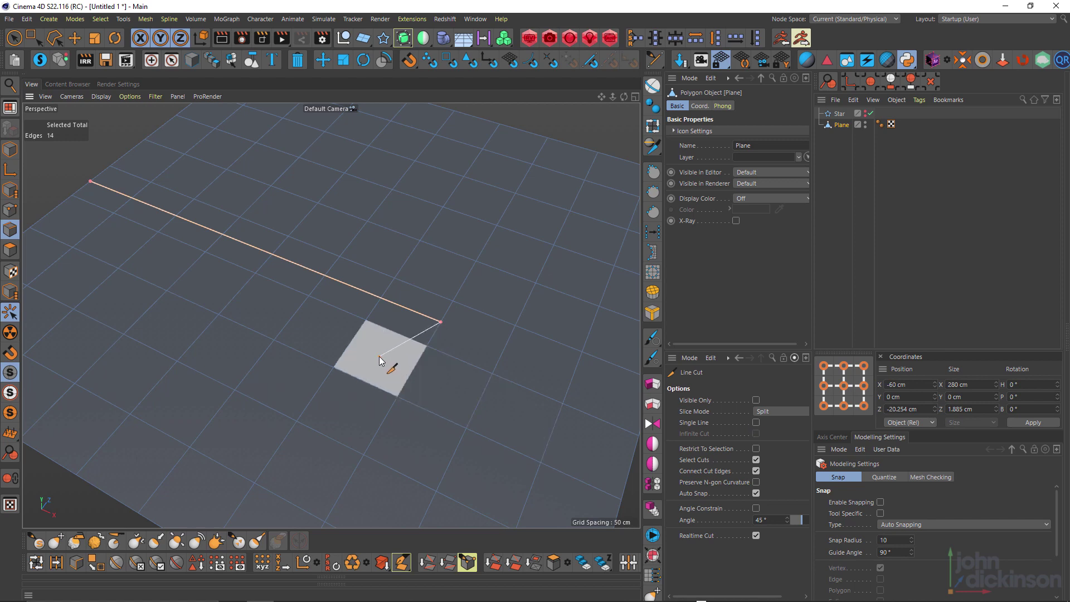
pyautogui.click(377, 357)
pyautogui.click(434, 378)
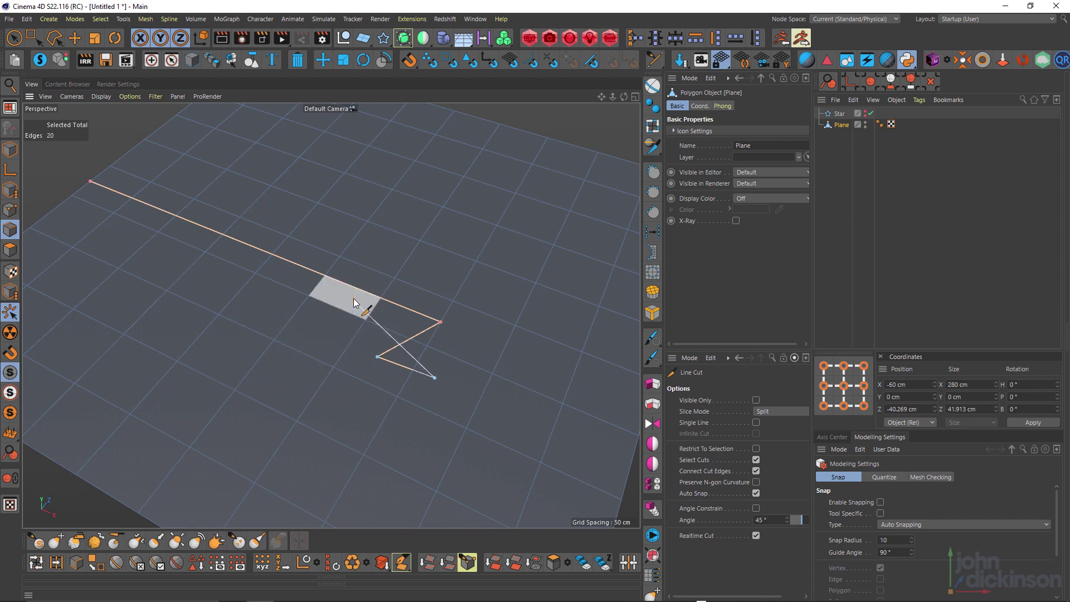
pyautogui.press('Escape')
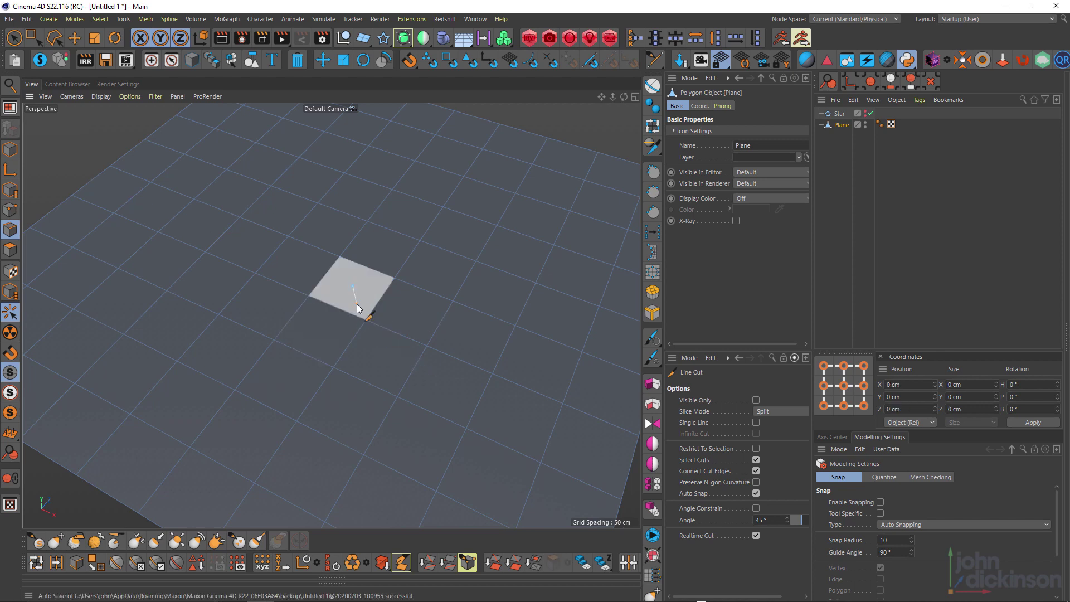
# Line-cut from the plane's left border to an inner edge and into a polygon, adding a slightly shifted point on the long segment.
pyautogui.click(91, 184)
pyautogui.click(440, 321)
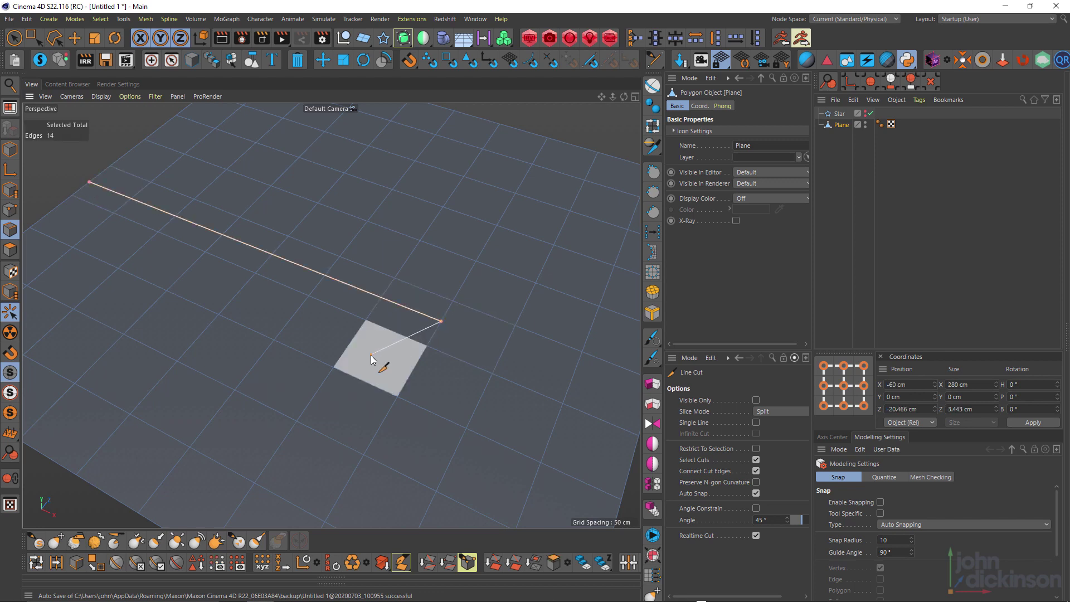
pyautogui.click(371, 355)
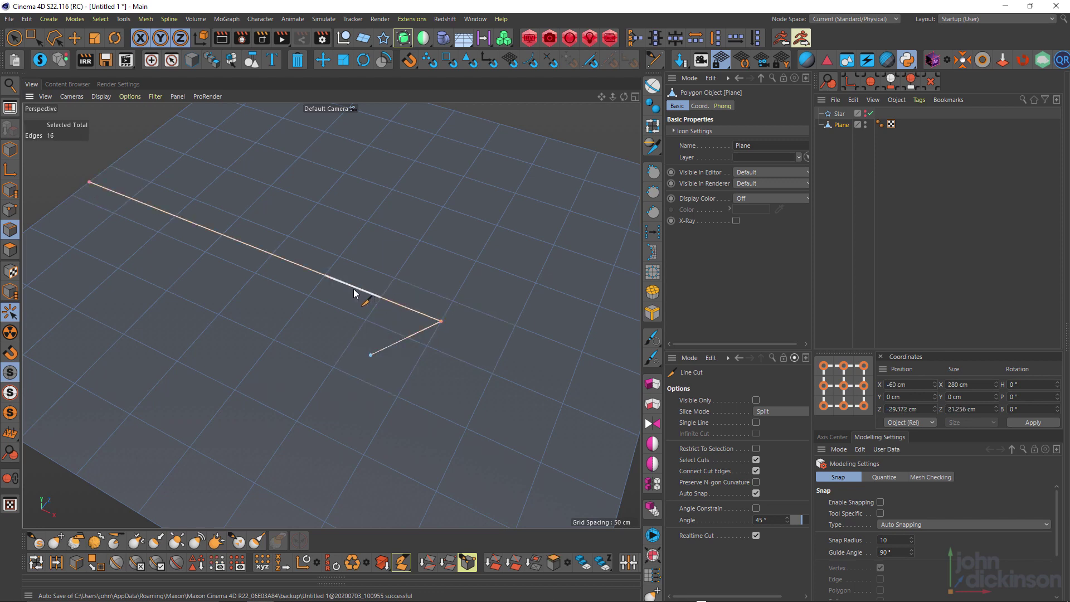
pyautogui.moveTo(352, 288)
pyautogui.mouseDown()
pyautogui.moveTo(348, 301)
pyautogui.moveTo(359, 281)
pyautogui.moveTo(353, 293)
pyautogui.mouseUp()
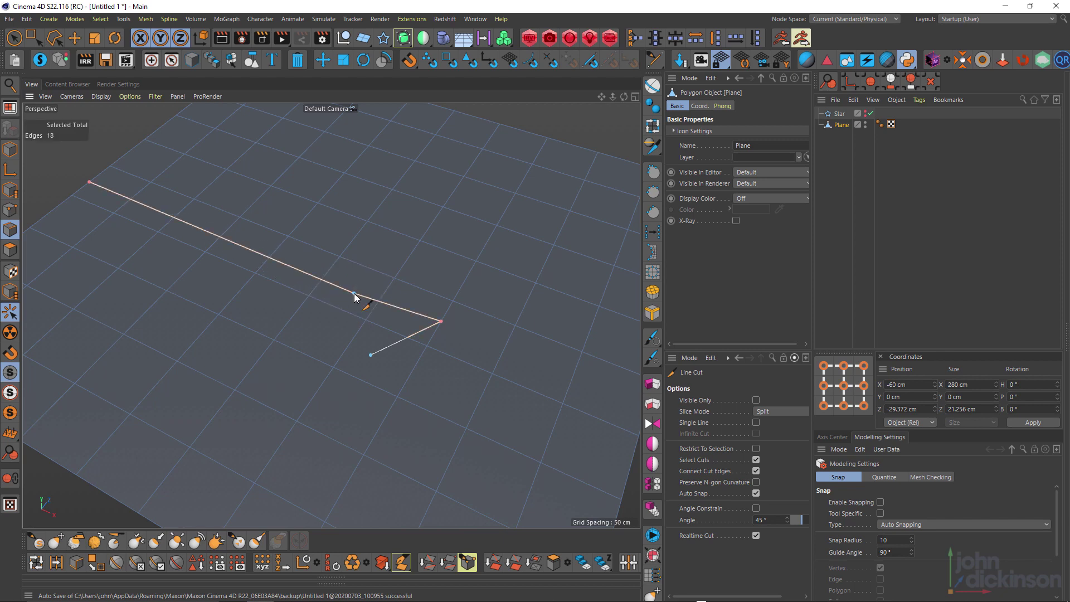
# Insert another point on the long cut segment, slide it off the line, and remove it again.
pyautogui.click(290, 266)
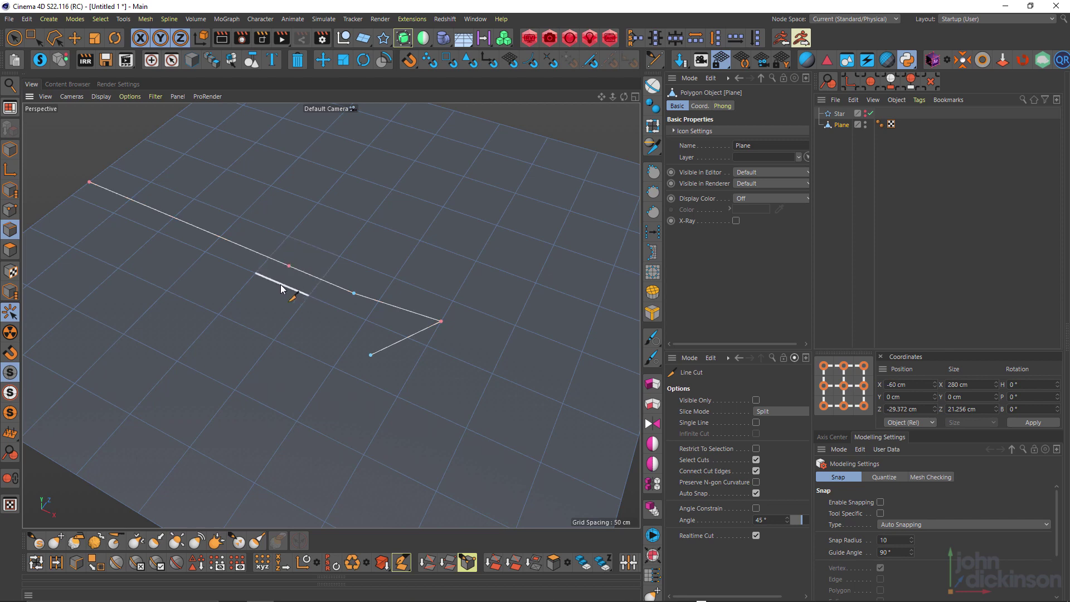
pyautogui.moveTo(293, 289)
pyautogui.mouseDown()
pyautogui.moveTo(216, 258)
pyautogui.moveTo(308, 293)
pyautogui.moveTo(221, 258)
pyautogui.moveTo(299, 278)
pyautogui.mouseUp()
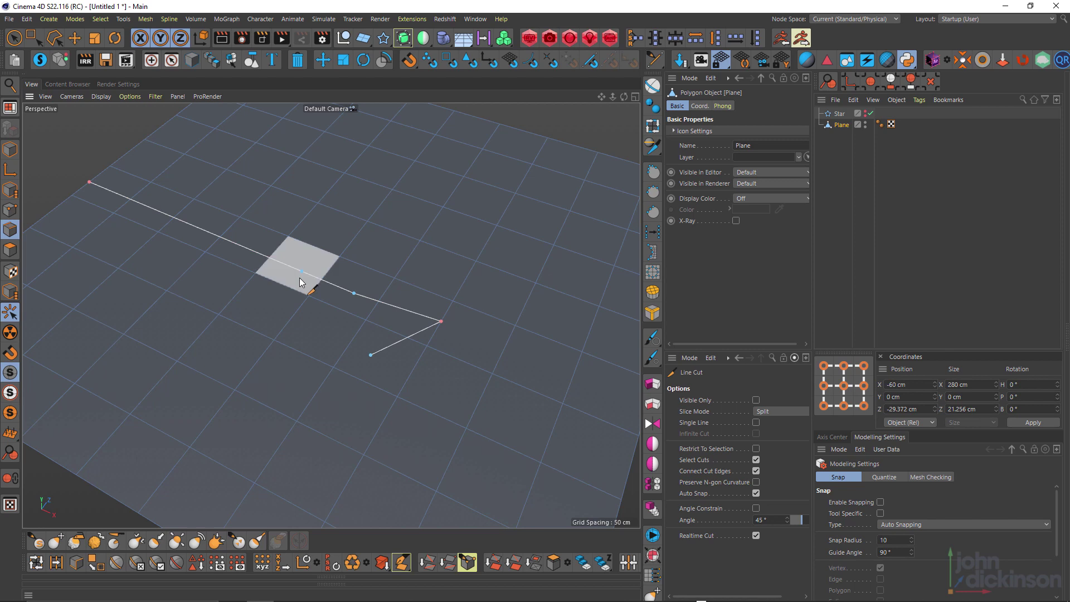
pyautogui.press('Escape')
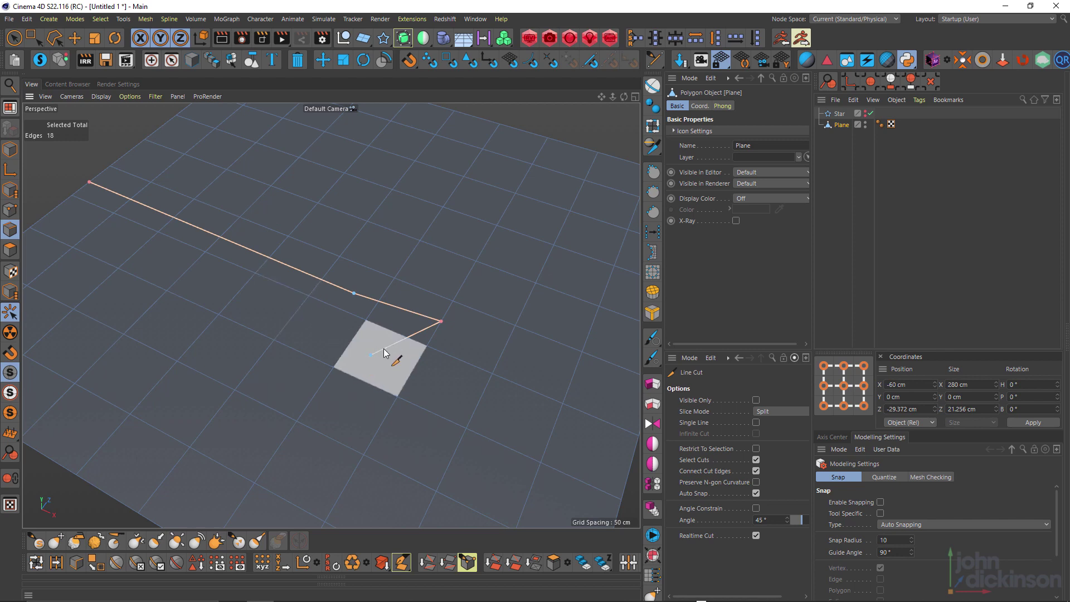
pyautogui.press('Escape')
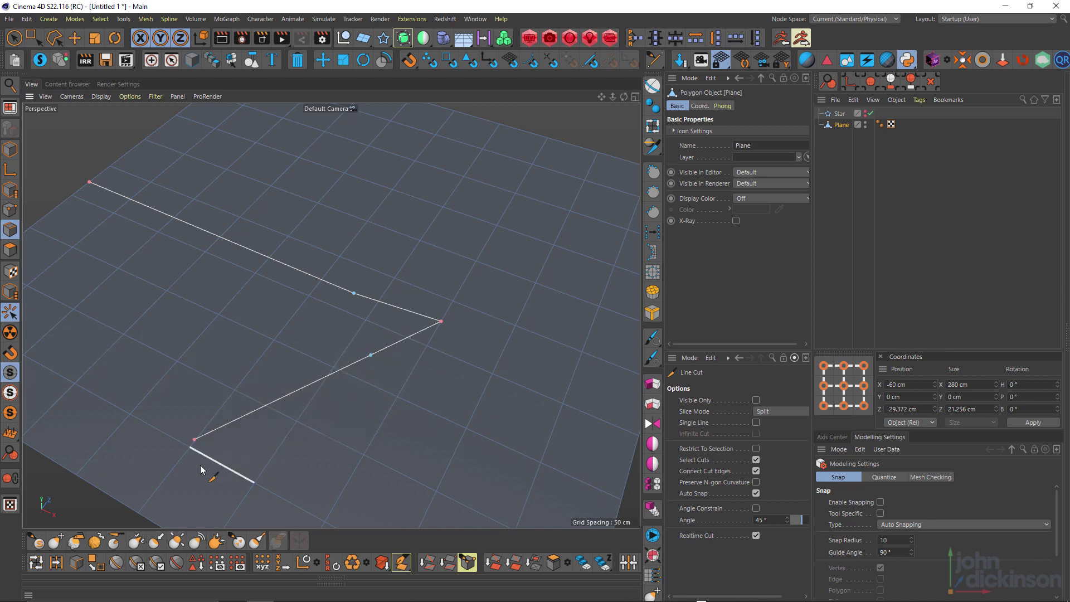
# Adjust the extended cut's end point, add a two-segment branch from its interior polygon point, and finish the cut.
pyautogui.click(146, 489)
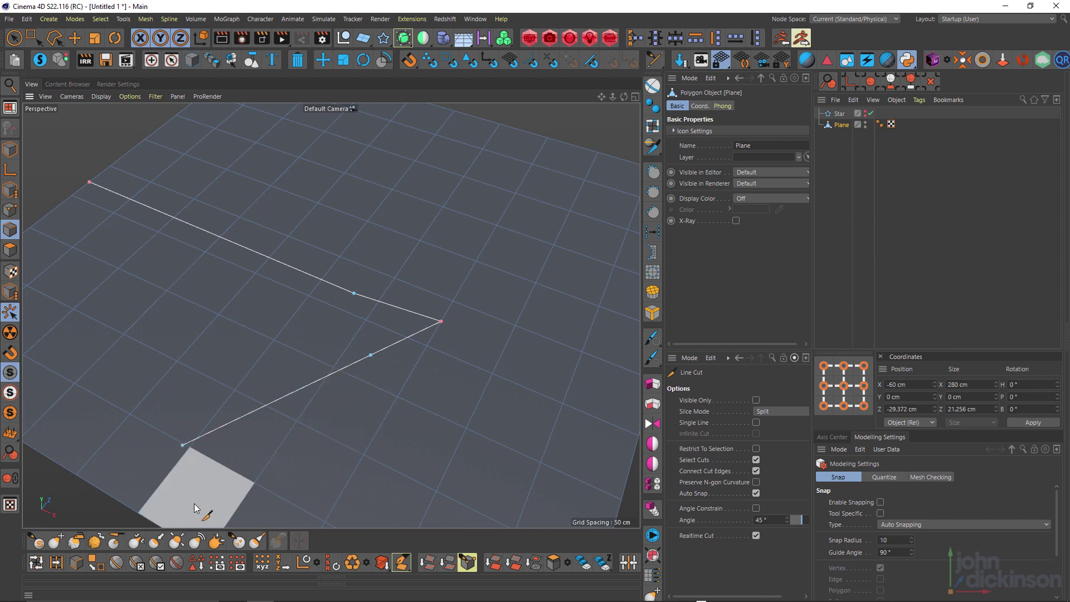
pyautogui.moveTo(143, 519); pyautogui.dragTo(233, 483)
pyautogui.click(233, 483)
pyautogui.click(241, 339)
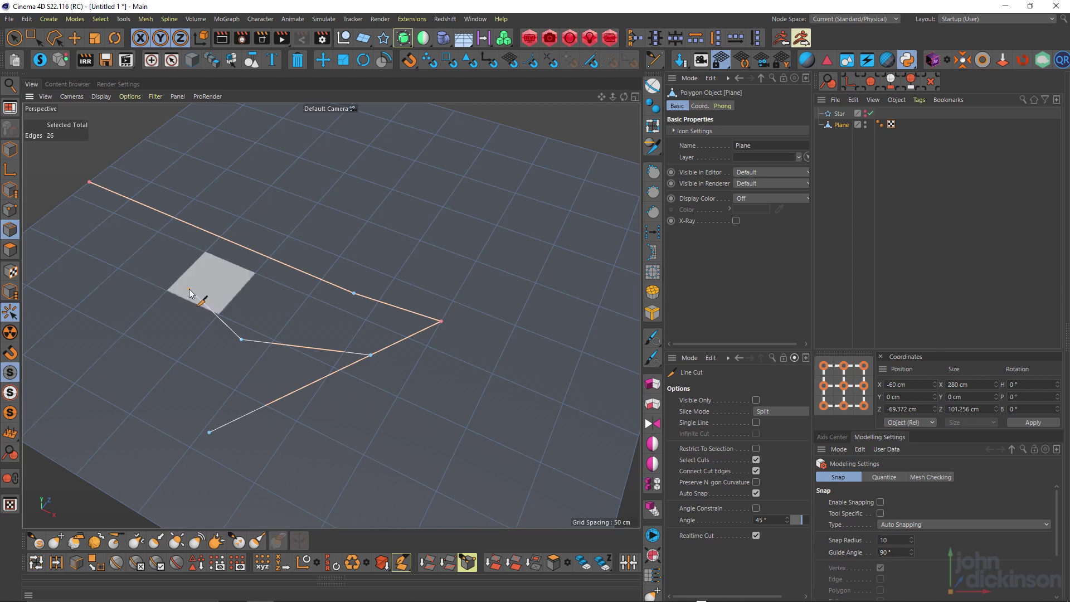
pyautogui.click(189, 294)
pyautogui.press('e')
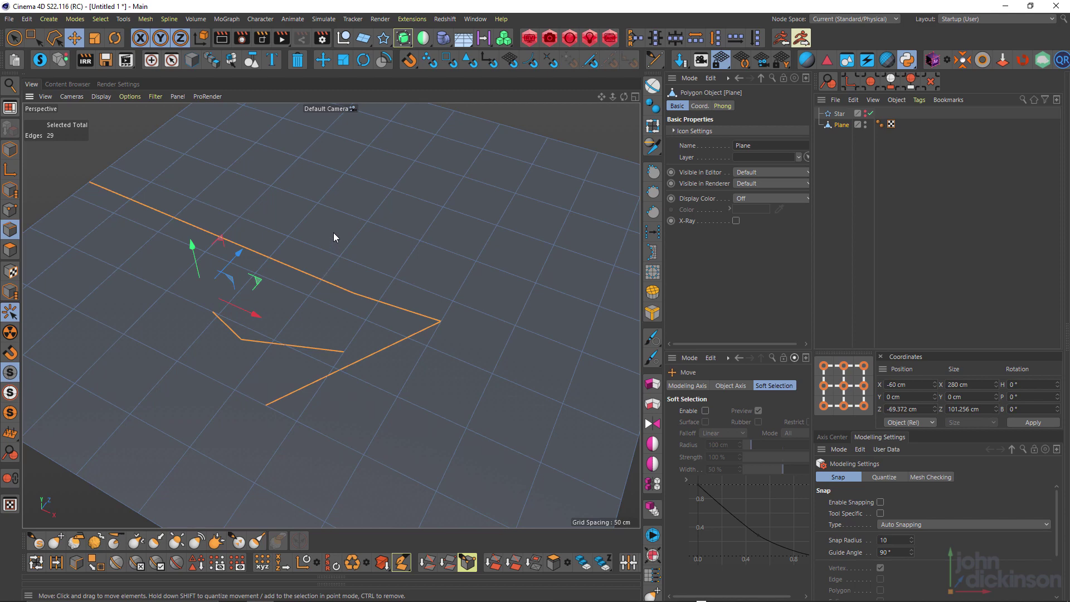
# Deselect the cut edges and loop-select the outline edges formed by the plane's border and the cut.
pyautogui.click(333, 263)
pyautogui.keyDown('alt'); pyautogui.moveTo(317, 327); pyautogui.dragTo(345, 297); pyautogui.keyUp('alt')
pyautogui.doubleClick(343, 296)
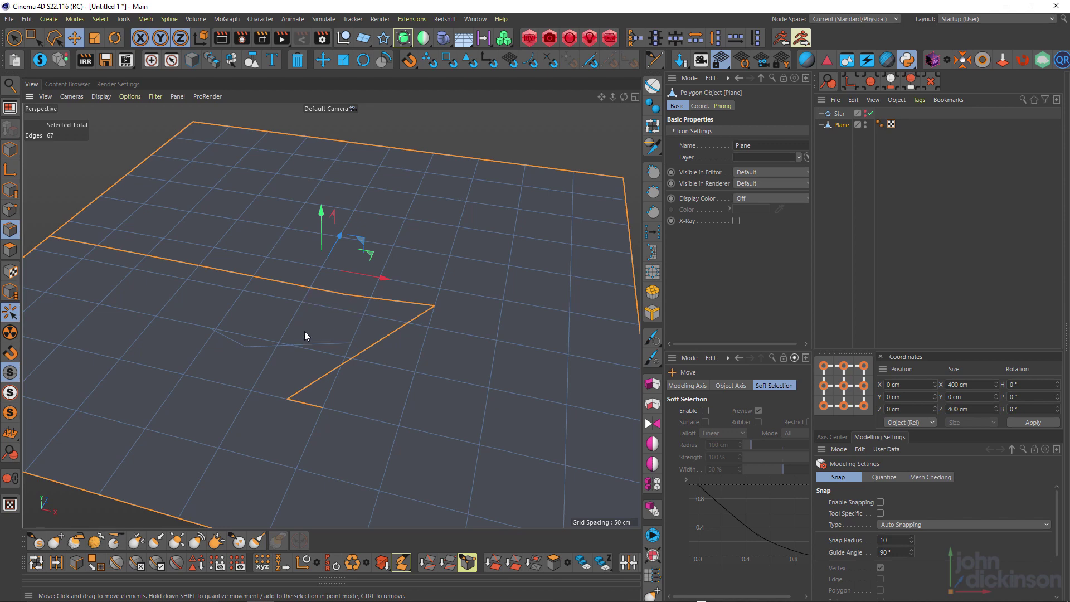
# Undo the edge selection and the branched line cut on the plane.
pyautogui.hotkey('ctrl', 'z')
pyautogui.hotkey('ctrl', 'z')
pyautogui.hotkey('ctrl', 'z')
pyautogui.hotkey('ctrl', 'z')
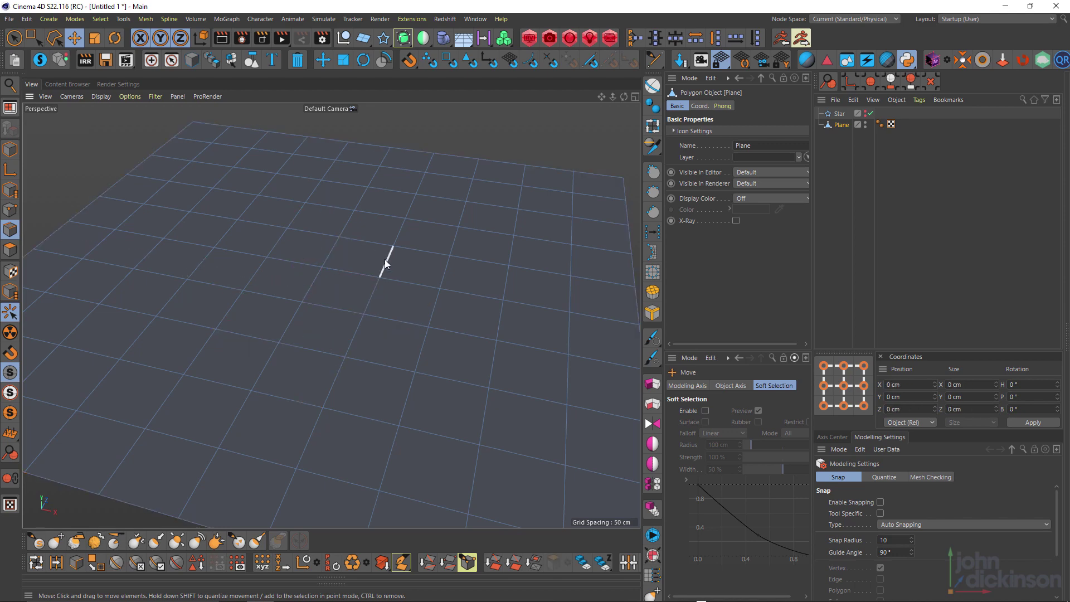
# Reactivate the Line Cut tool and enlarge the area showing its options.
pyautogui.keyDown('alt'); pyautogui.moveTo(403, 290); pyautogui.dragTo(387, 297); pyautogui.keyUp('alt')
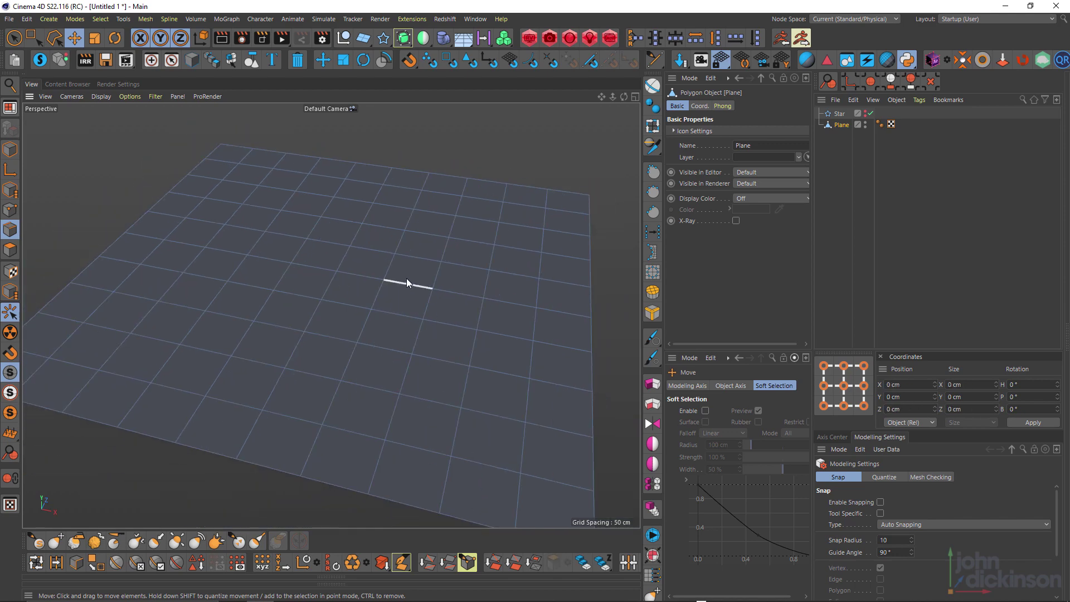
pyautogui.press('k')
pyautogui.press('k')
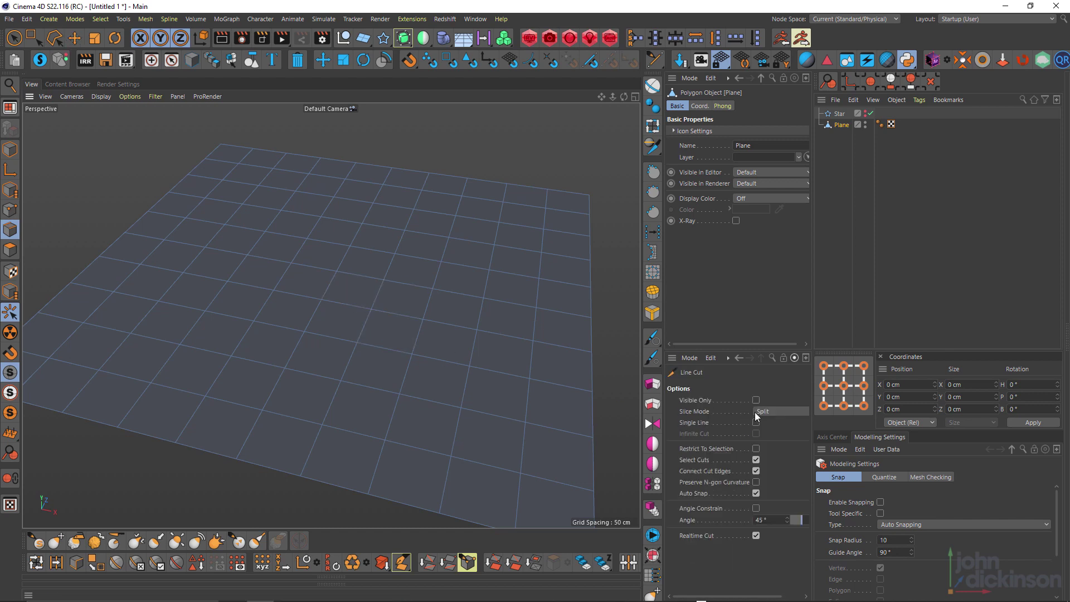
pyautogui.moveTo(707, 351); pyautogui.dragTo(705, 262)
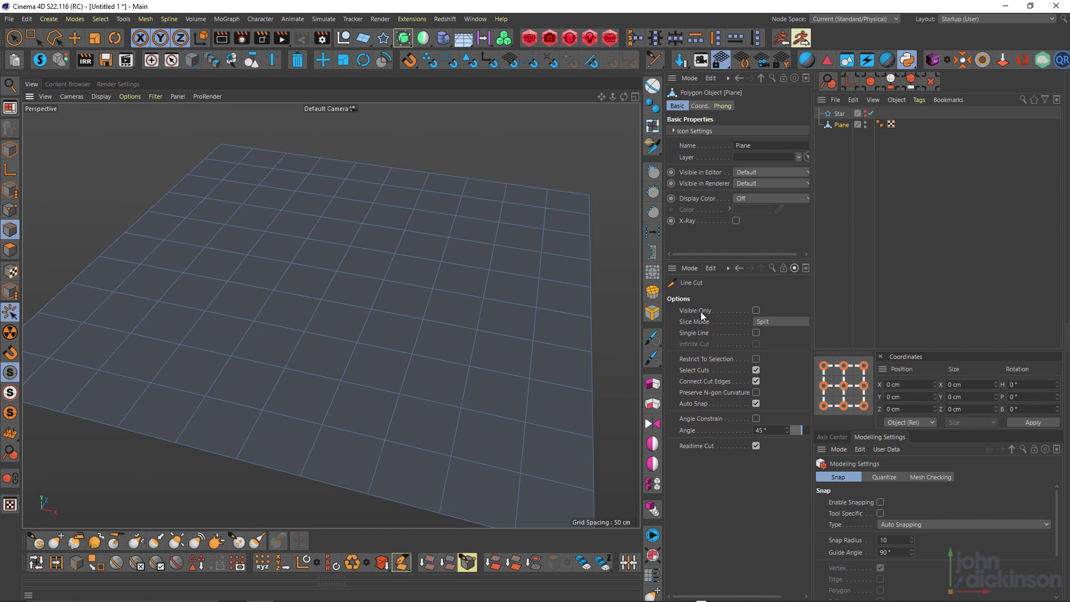
# Try the Line Cut's Visible Only option and turn it back off.
pyautogui.click(756, 310)
pyautogui.keyDown('alt'); pyautogui.moveTo(438, 282); pyautogui.dragTo(473, 317); pyautogui.keyUp('alt')
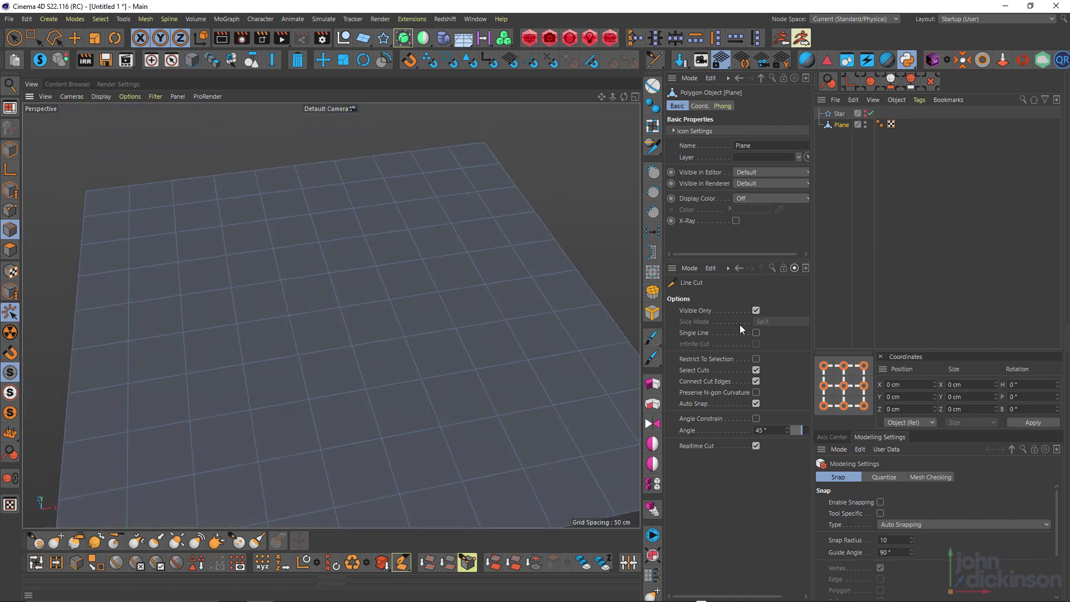
pyautogui.click(756, 311)
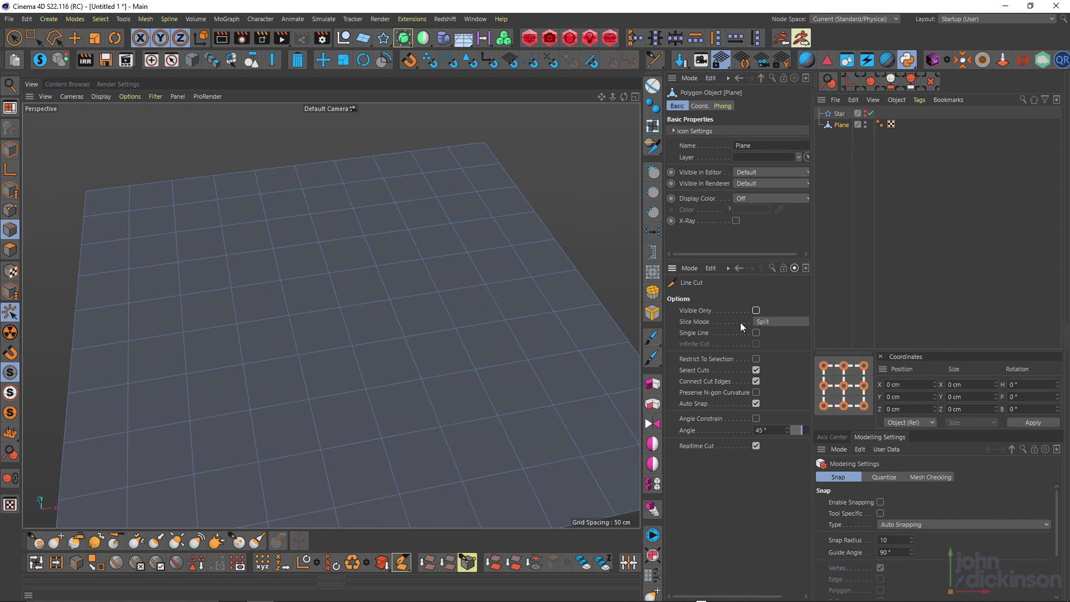
# Set Slice Mode to Cut and cut a straight line across the middle of the plane from border to border.
pyautogui.click(768, 322)
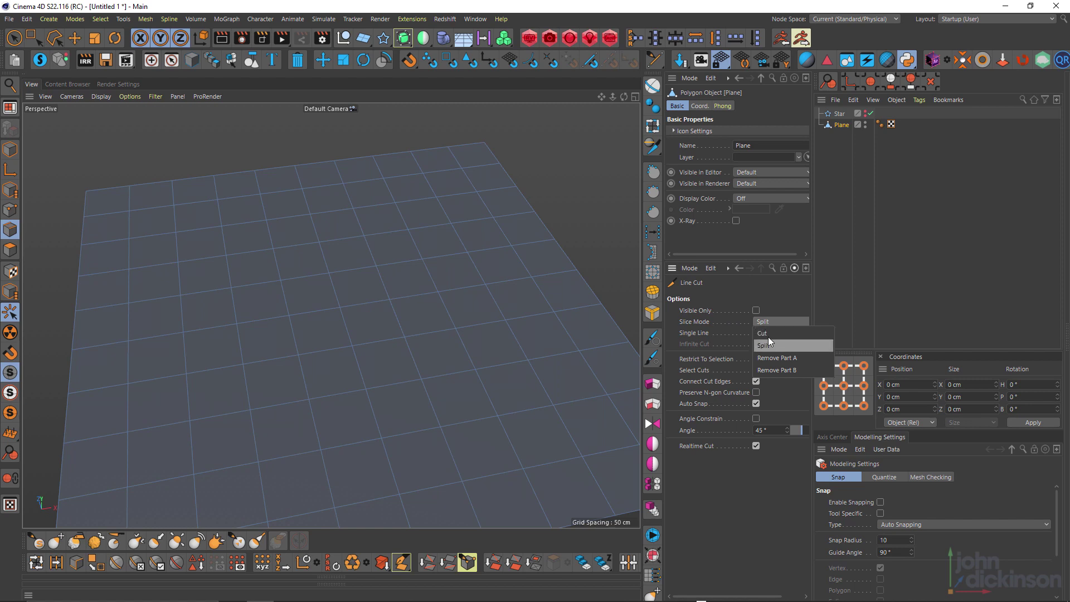
pyautogui.click(773, 332)
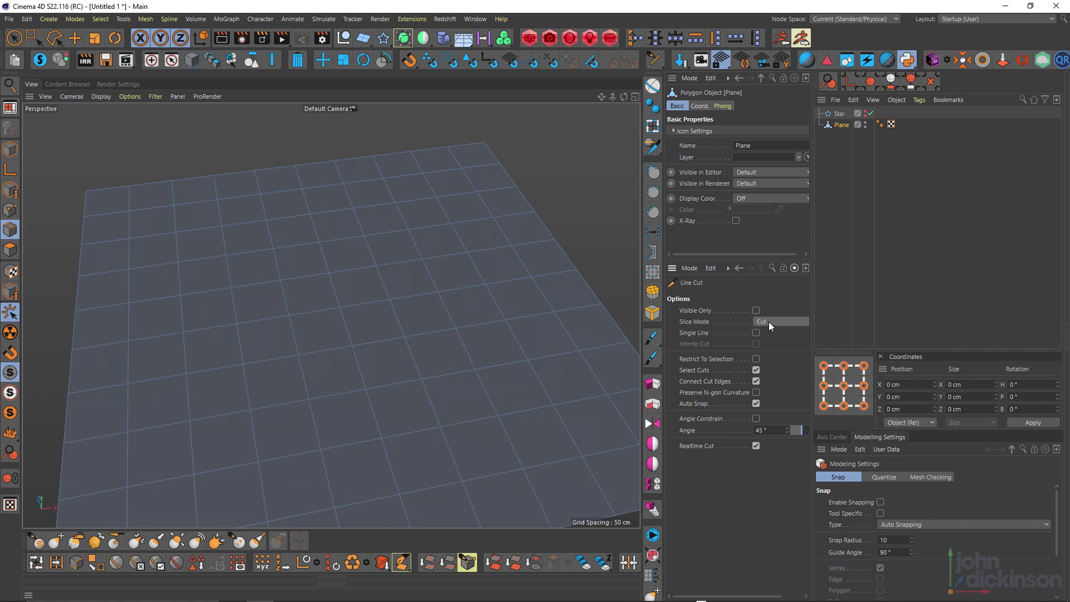
pyautogui.click(69, 376)
pyautogui.click(588, 286)
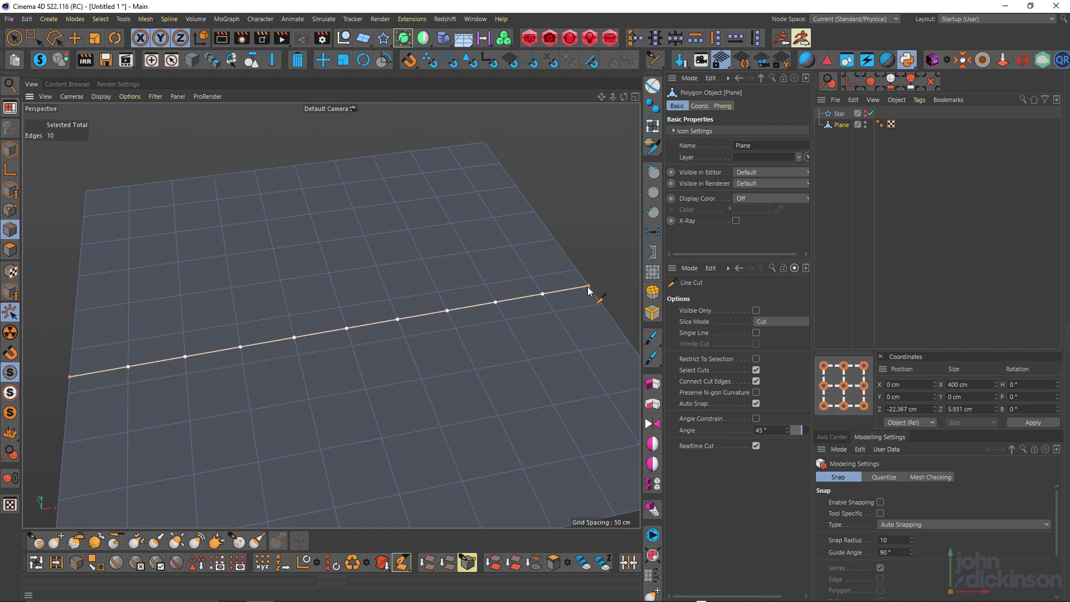
# Loop-select the polygon row behind the new cut and fill the selection over the whole rear part of the plane.
pyautogui.press('e')
pyautogui.press('u')
pyautogui.press('l')
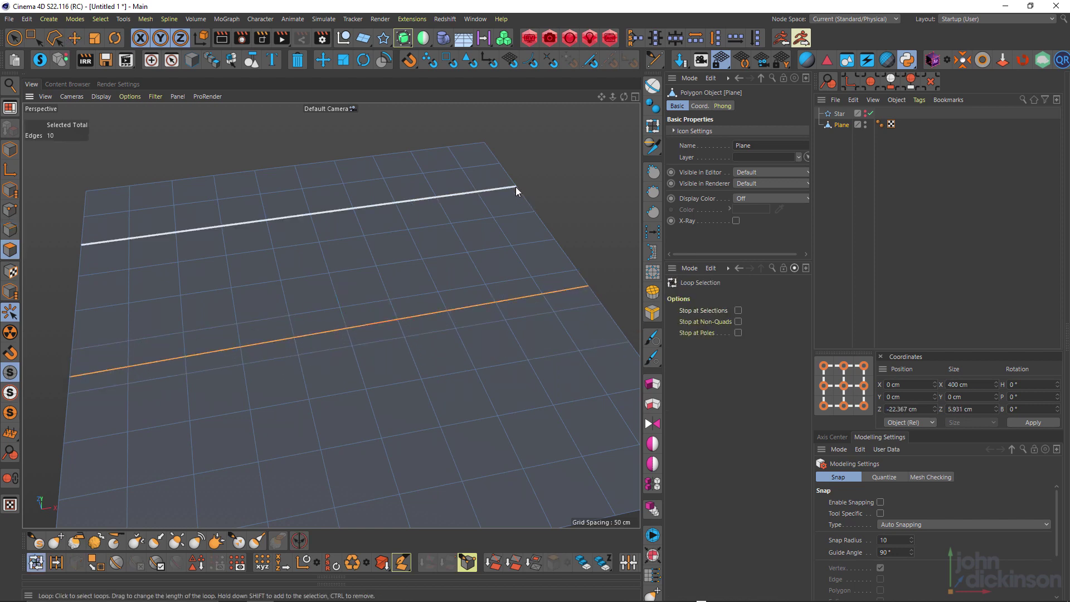
pyautogui.press('Return')
pyautogui.click(396, 309)
pyautogui.click(396, 308)
pyautogui.press('u')
pyautogui.press('f')
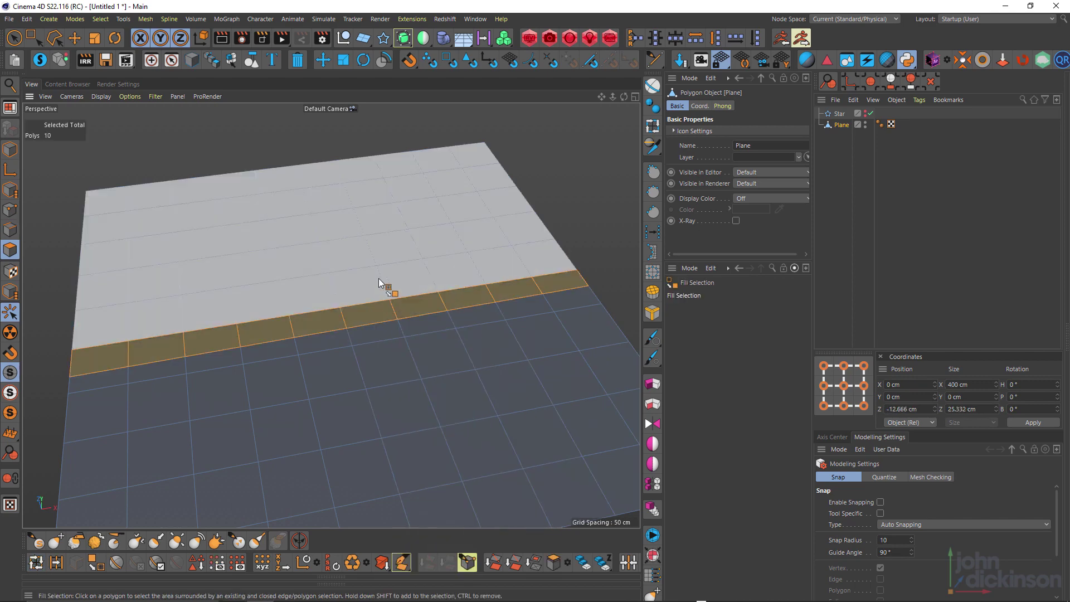
pyautogui.click(382, 269)
pyautogui.press('space')
pyautogui.keyDown('alt'); pyautogui.moveTo(460, 249); pyautogui.dragTo(459, 240); pyautogui.keyUp('alt')
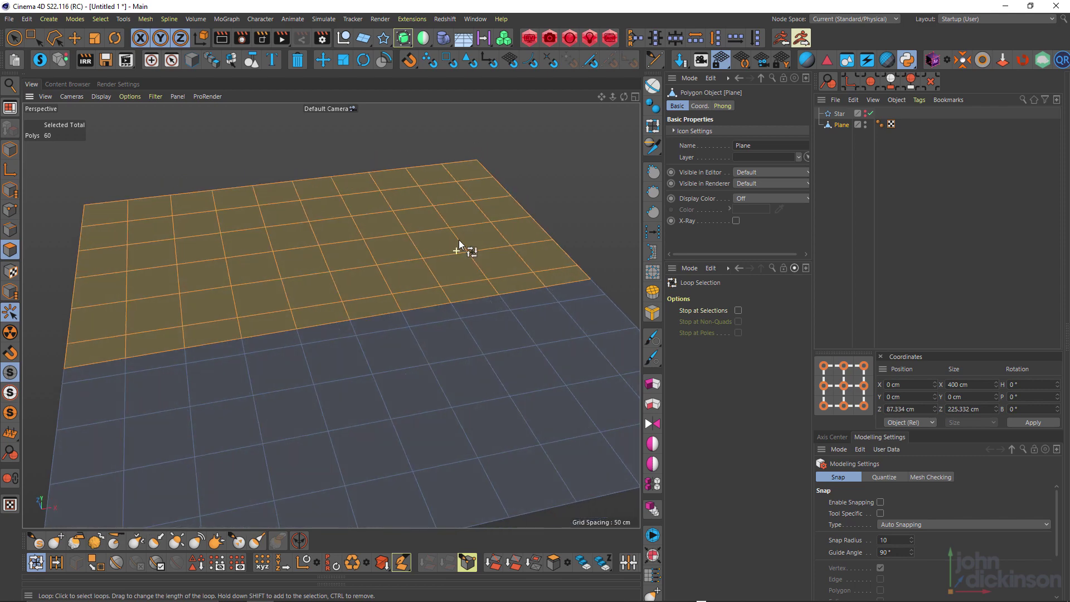
pyautogui.press('space')
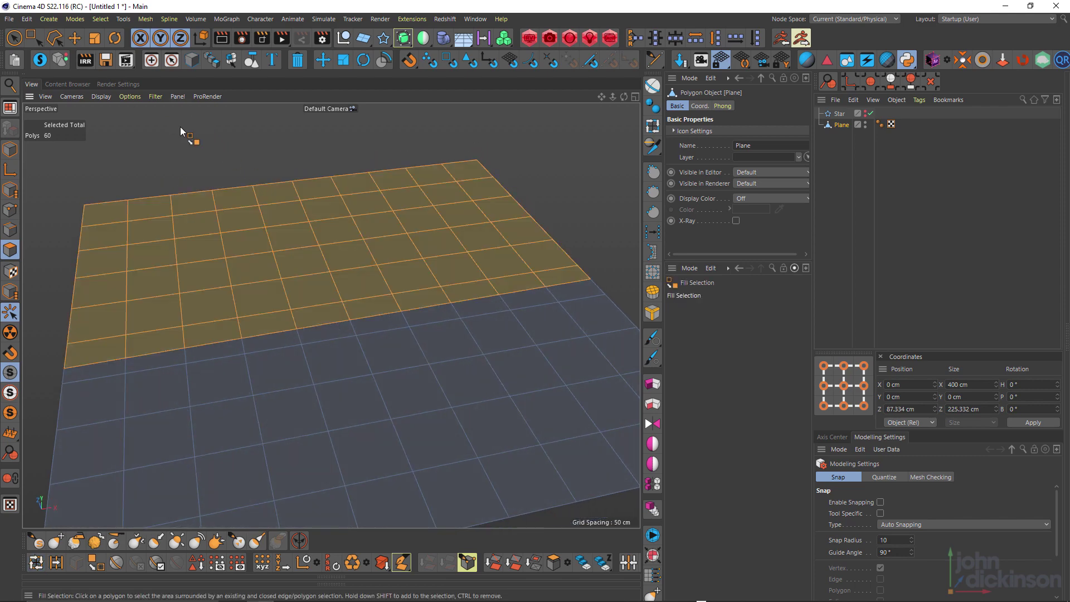
# Try moving the selected rear polygons upward to test how they connect at the cut, and undo the move.
pyautogui.press('e')
pyautogui.keyDown('alt'); pyautogui.moveTo(318, 208); pyautogui.dragTo(341, 229); pyautogui.keyUp('alt')
pyautogui.moveTo(446, 319)
pyautogui.keyDown('alt'); pyautogui.mouseDown()
pyautogui.moveTo(434, 337)
pyautogui.moveTo(436, 305)
pyautogui.mouseUp(); pyautogui.keyUp('alt')
# Set the Line Cut's Slice Mode to Split and cut across the selected rear polygons from border to border, just behind the previous cut.
pyautogui.press('k')
pyautogui.press('k')
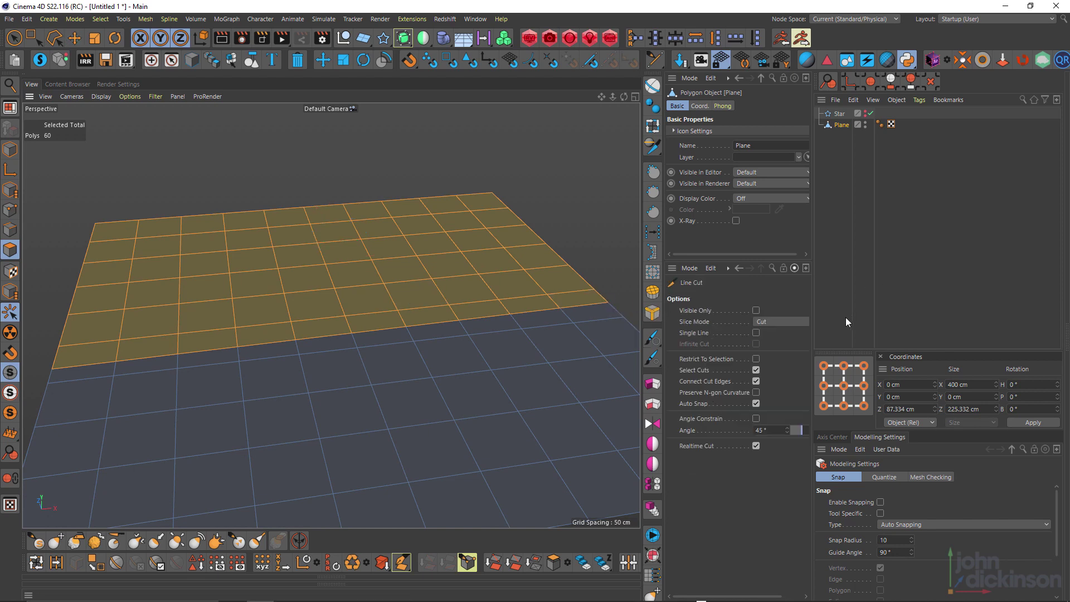
pyautogui.click(772, 322)
pyautogui.click(768, 335)
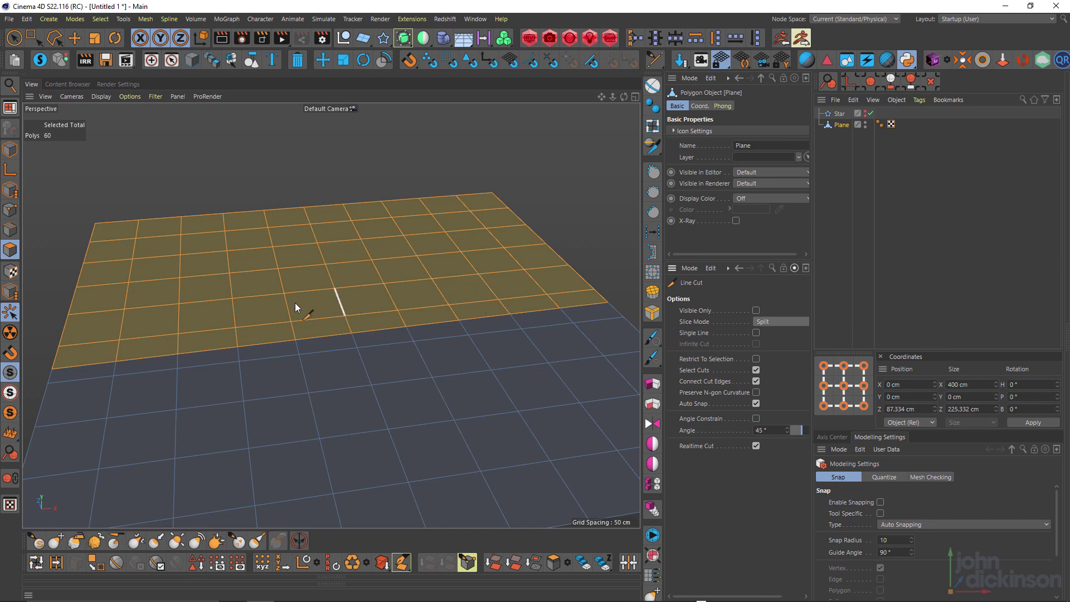
pyautogui.click(62, 335)
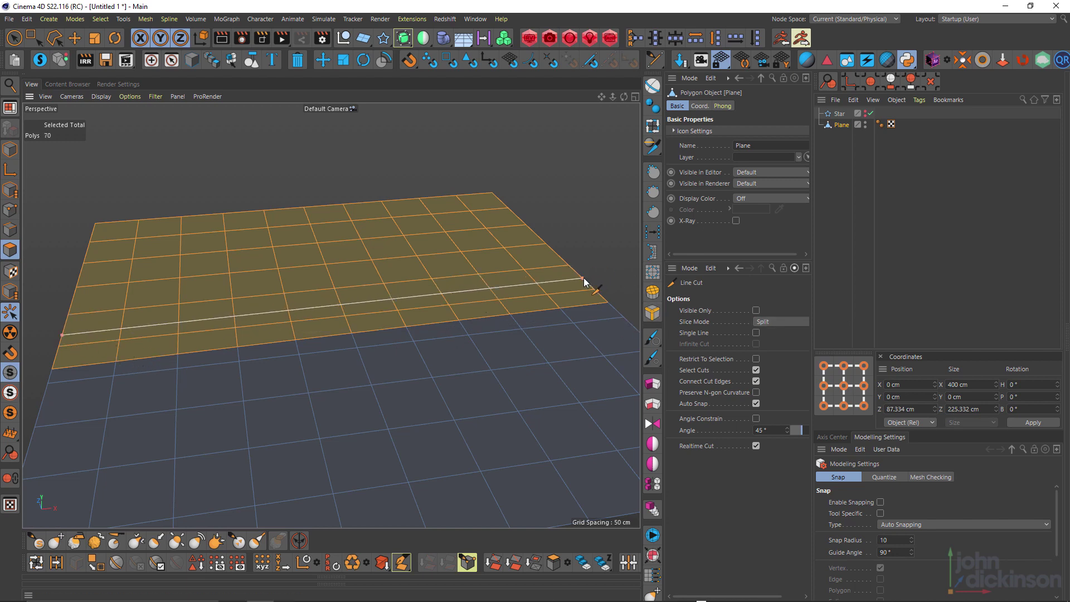
# Deselect the two polygon loops in front of the split line, keeping only the rear piece selected.
pyautogui.press('e')
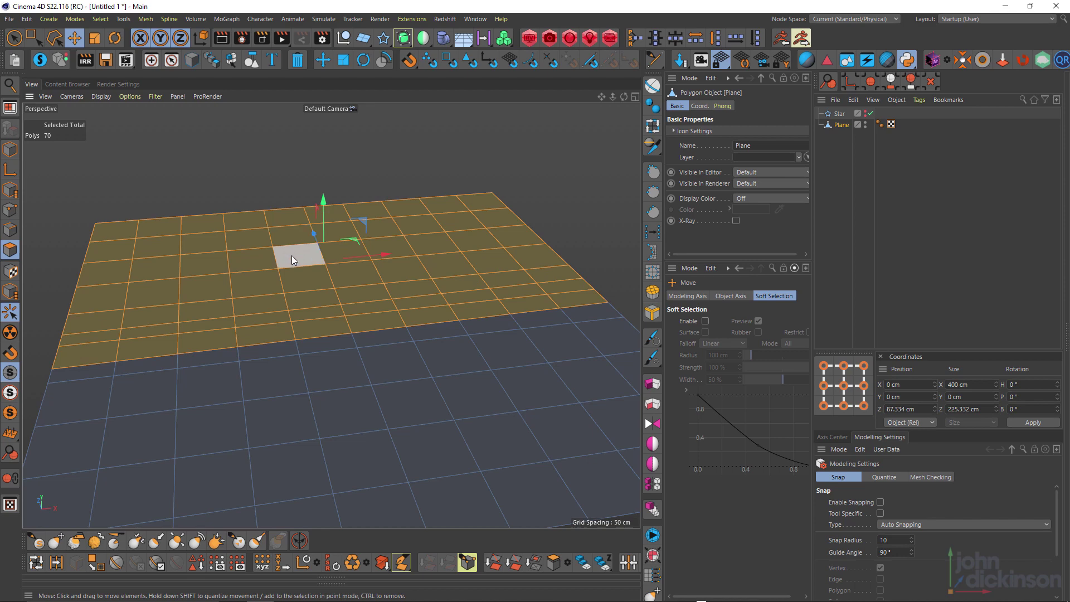
pyautogui.press('u')
pyautogui.press('l')
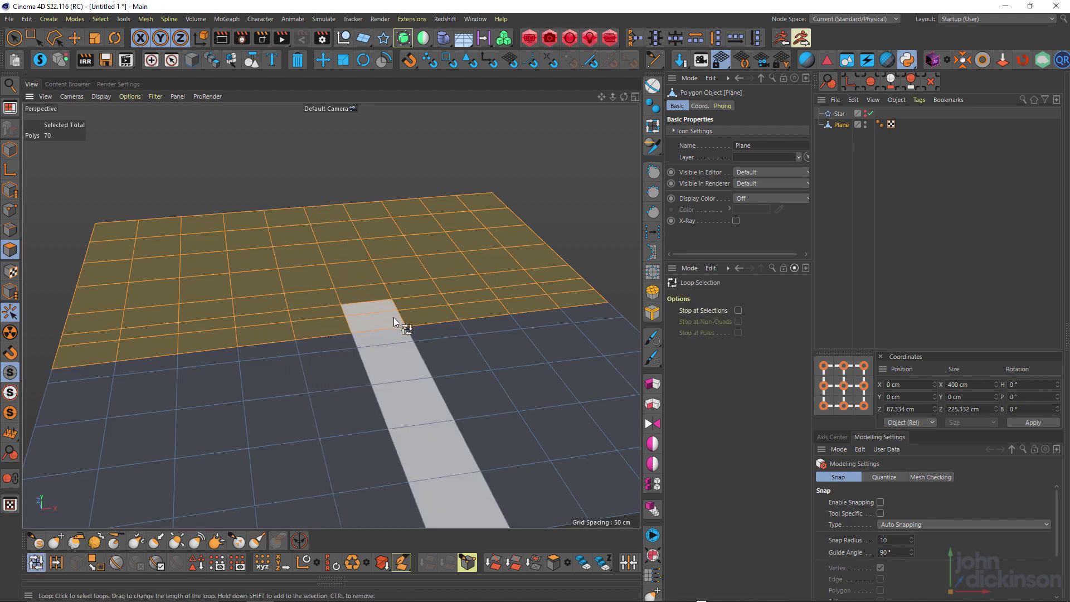
pyautogui.keyDown('ctrl'); pyautogui.click(405, 319); pyautogui.keyUp('ctrl')
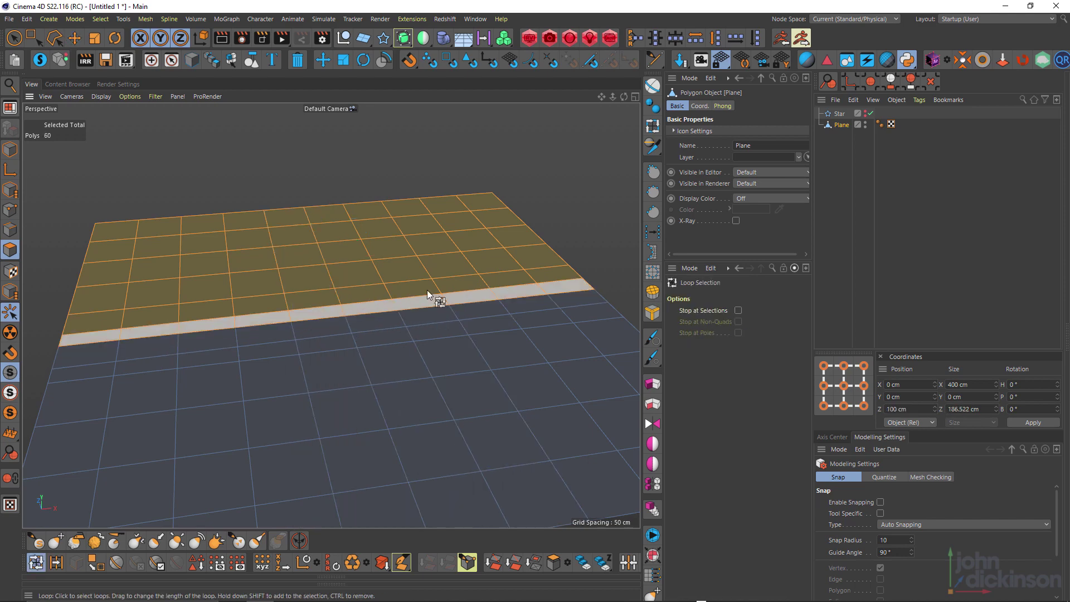
pyautogui.hotkey('ctrl', 'z')
# Try raising the split-off rear polygons away from the plane, and undo the move.
pyautogui.press('e')
pyautogui.moveTo(319, 193); pyautogui.dragTo(356, 181)
pyautogui.keyDown('alt'); pyautogui.moveTo(416, 256); pyautogui.dragTo(435, 283); pyautogui.keyUp('alt')
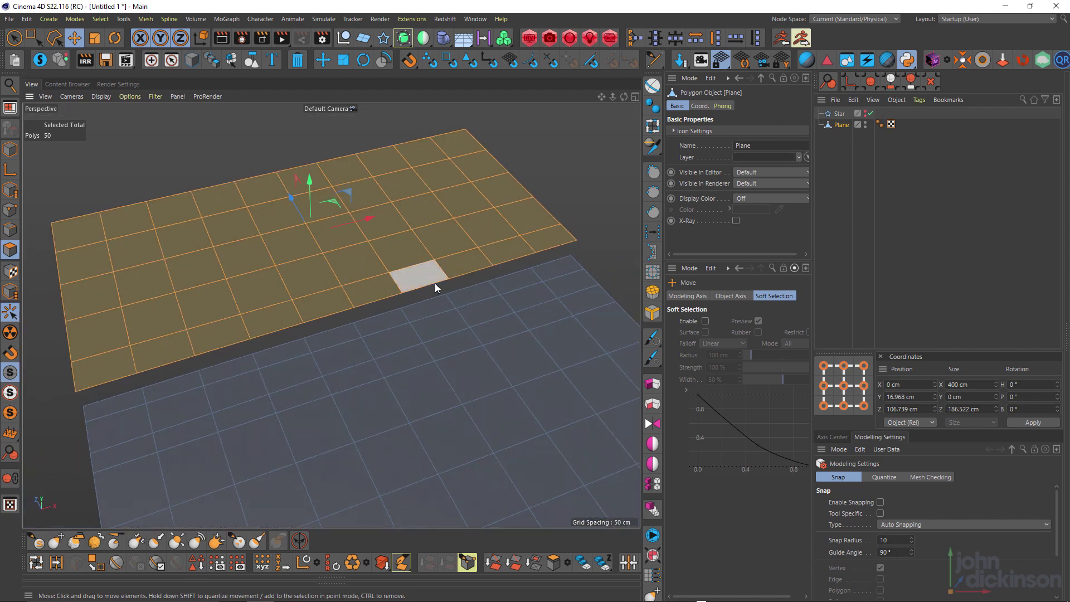
pyautogui.hotkey('ctrl', 'z')
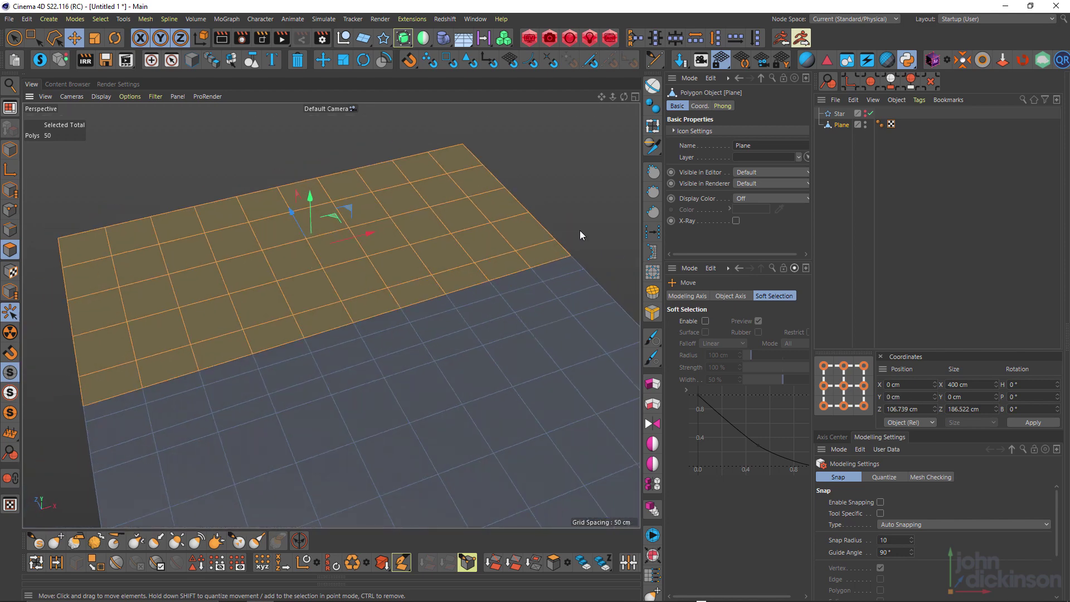
# Try a Line Cut with Slice Mode Remove Part A across the selected rear polygons, and cancel the cut.
pyautogui.press('k')
pyautogui.press('k')
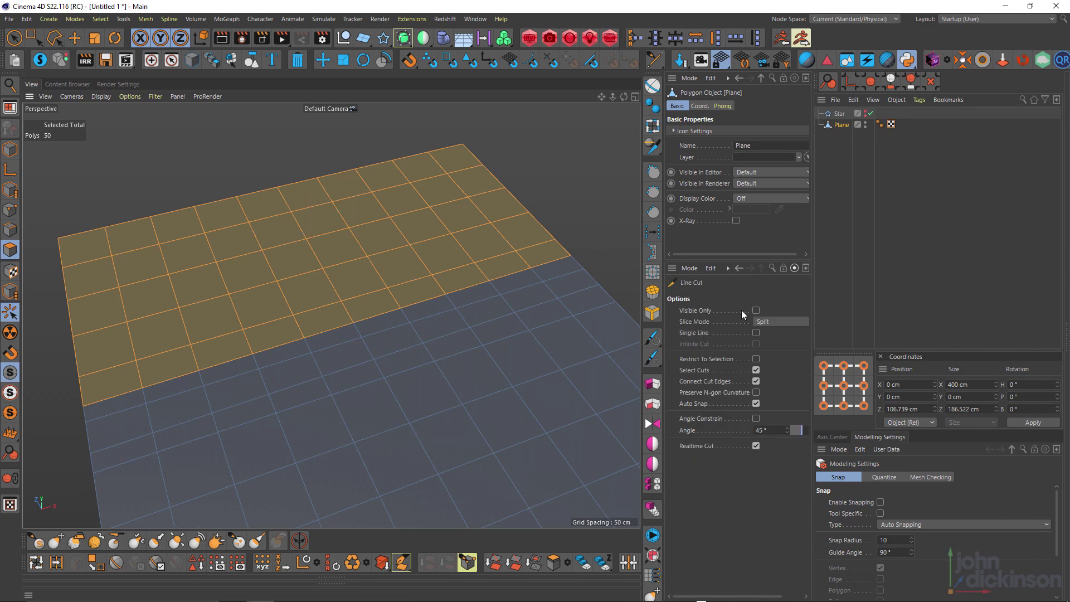
pyautogui.click(761, 322)
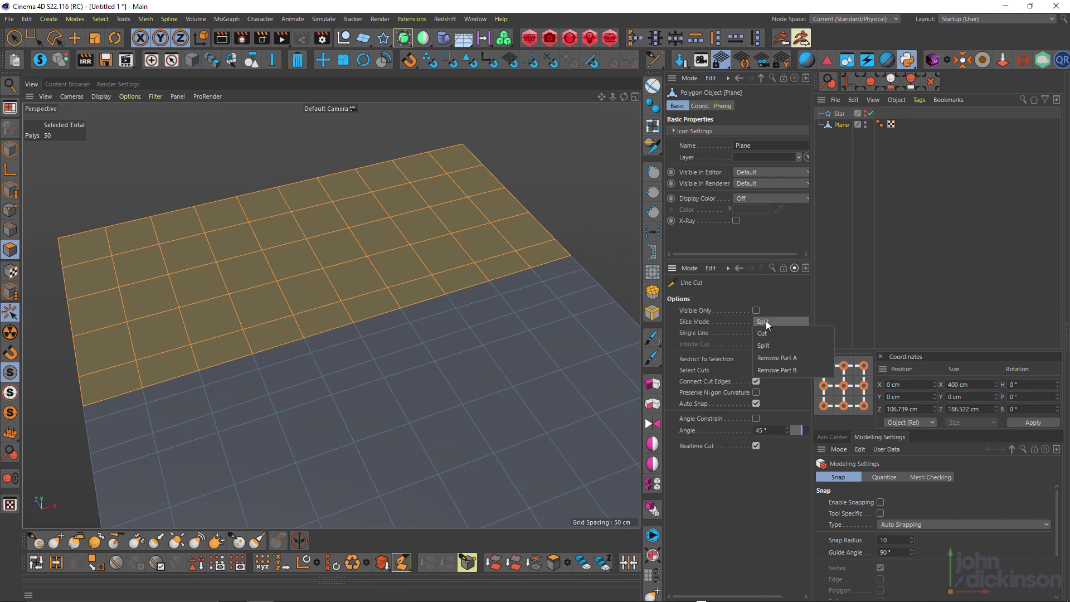
pyautogui.click(775, 361)
pyautogui.keyDown('alt'); pyautogui.moveTo(526, 267); pyautogui.dragTo(53, 186); pyautogui.keyUp('alt')
pyautogui.click(64, 222)
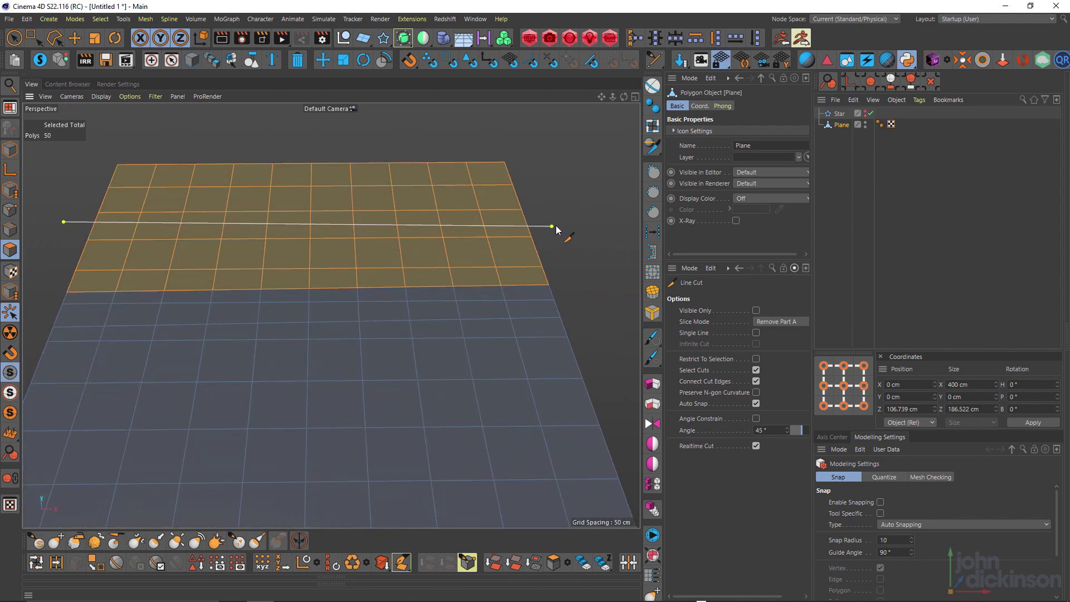
pyautogui.click(576, 222)
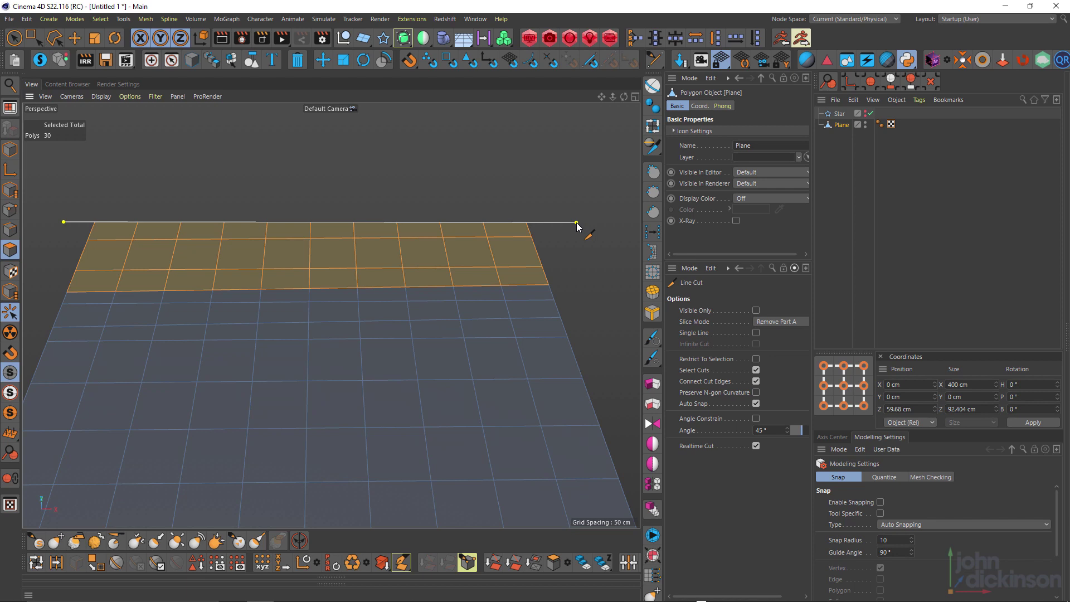
pyautogui.press('Escape')
# Try the same cut across the rear polygons with Slice Mode Remove Part B, and cancel it.
pyautogui.click(782, 322)
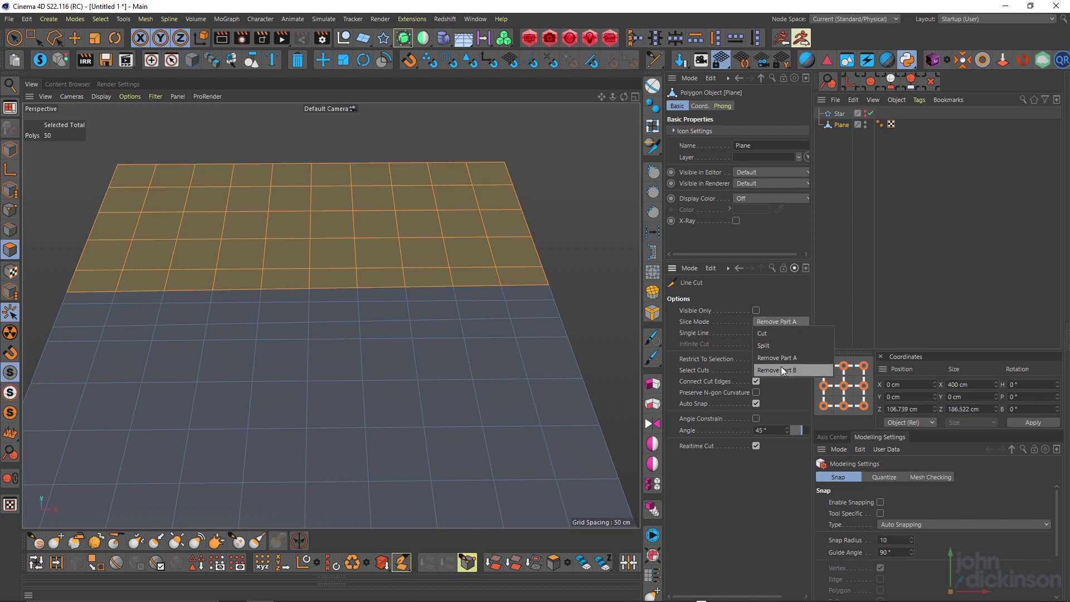
pyautogui.click(781, 366)
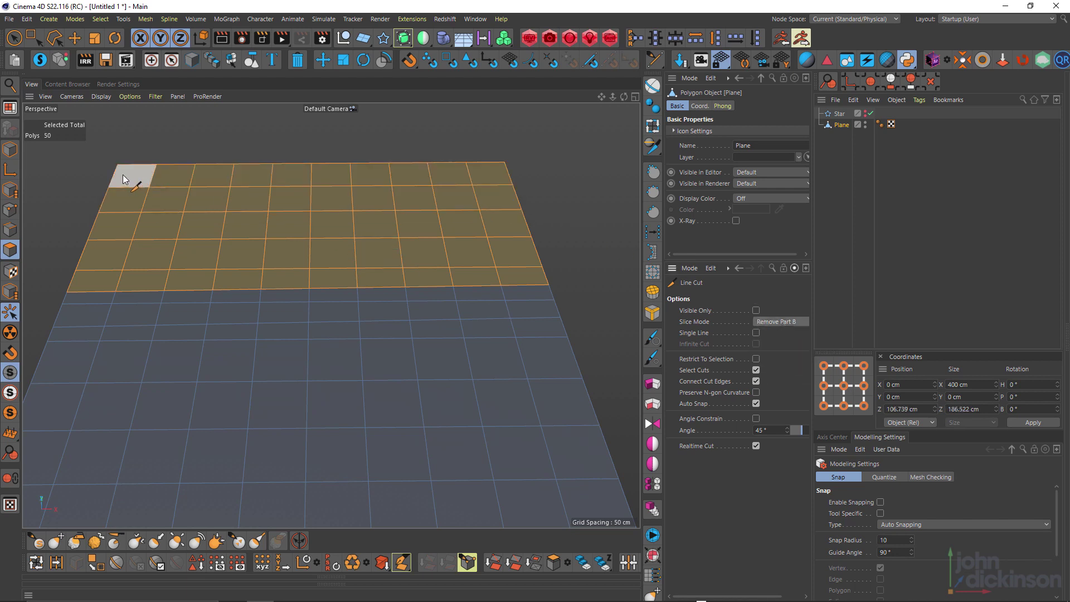
pyautogui.click(69, 223)
pyautogui.click(551, 222)
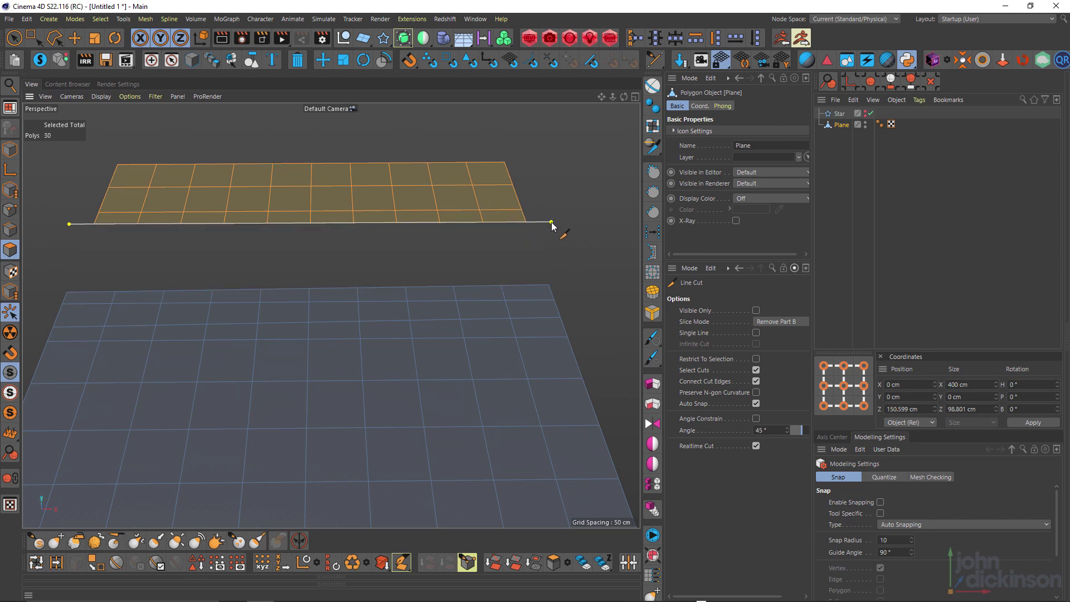
pyautogui.press('Escape')
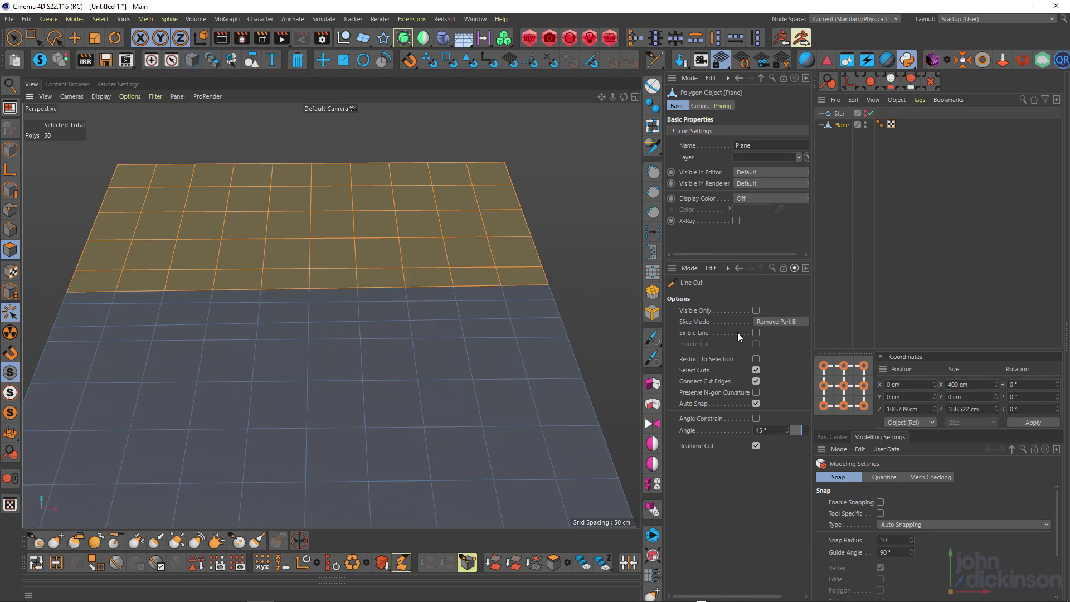
# Enable Single Line, set Slice Mode to Cut, and cut from the rear piece's side border to an edge partway across.
pyautogui.click(756, 333)
pyautogui.click(770, 323)
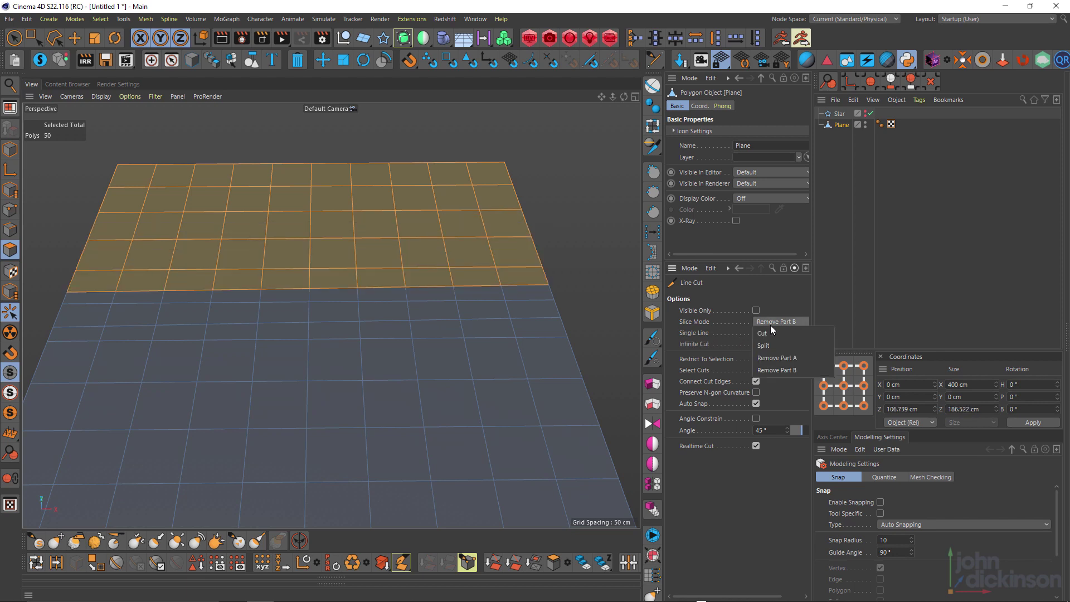
pyautogui.click(770, 332)
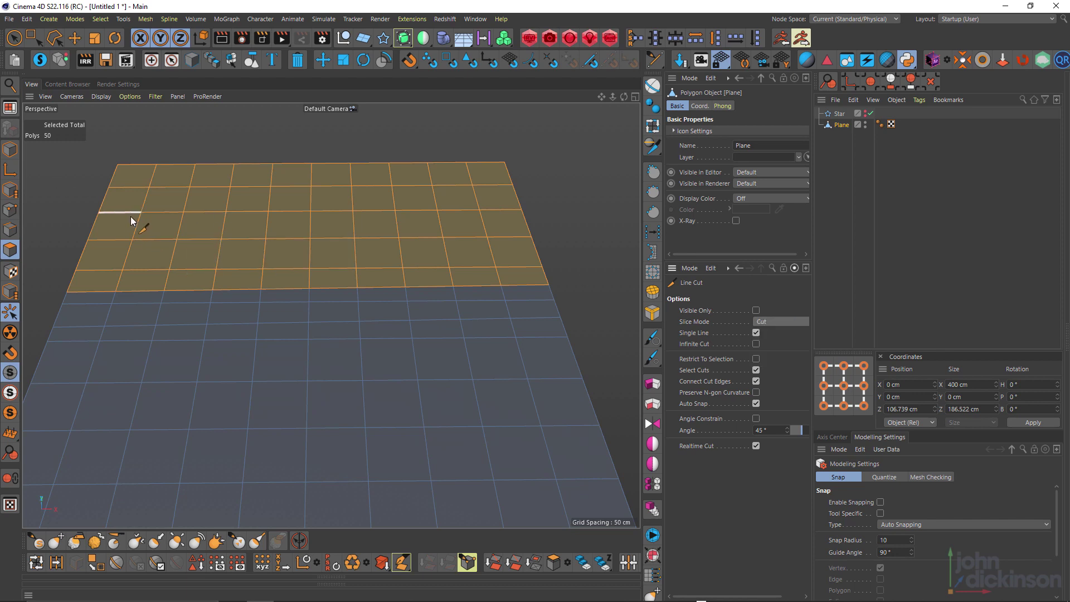
pyautogui.click(93, 225)
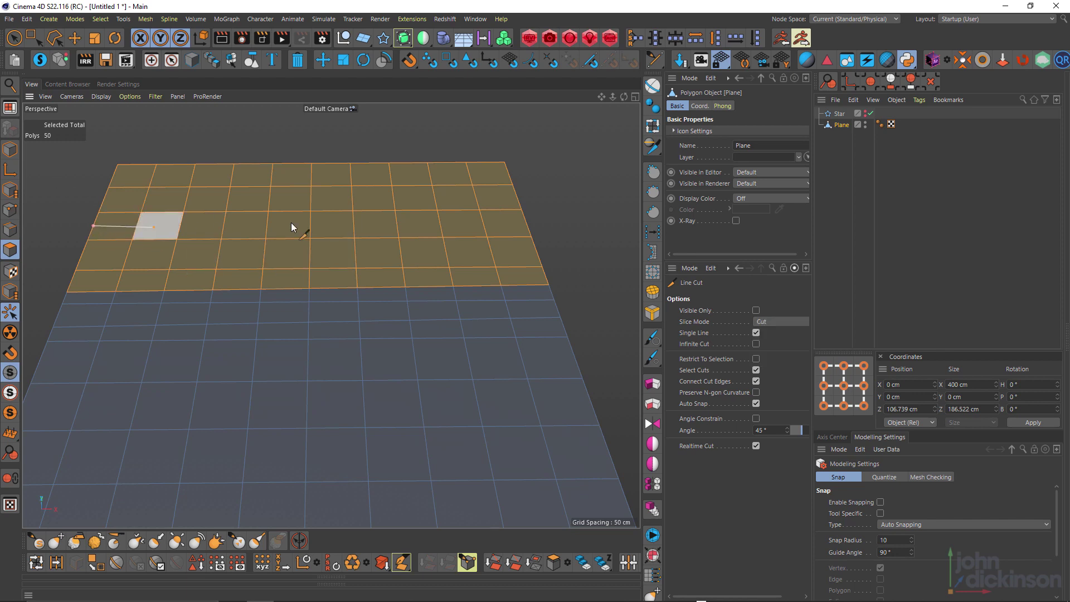
pyautogui.click(397, 223)
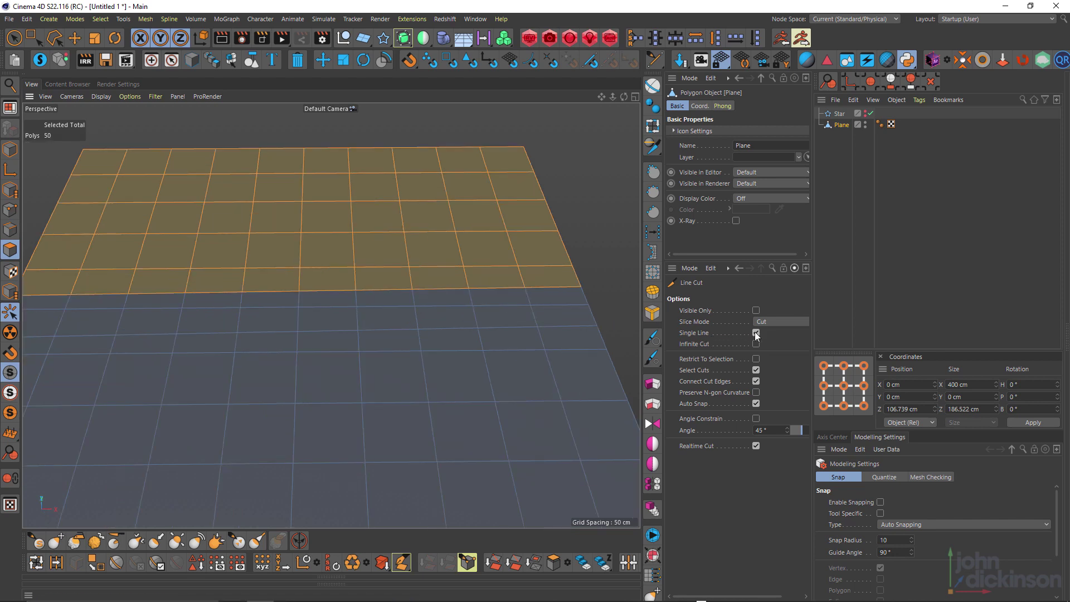
# Undo the partial single-line cut and enable Infinite Cut together with Single Line.
pyautogui.click(756, 333)
pyautogui.keyDown('alt'); pyautogui.moveTo(526, 269); pyautogui.dragTo(393, 259); pyautogui.keyUp('alt')
pyautogui.keyDown('alt'); pyautogui.moveTo(392, 260); pyautogui.dragTo(340, 273, button='right'); pyautogui.keyUp('alt')
pyautogui.keyDown('alt'); pyautogui.moveTo(340, 273); pyautogui.dragTo(288, 281, button='middle'); pyautogui.keyUp('alt')
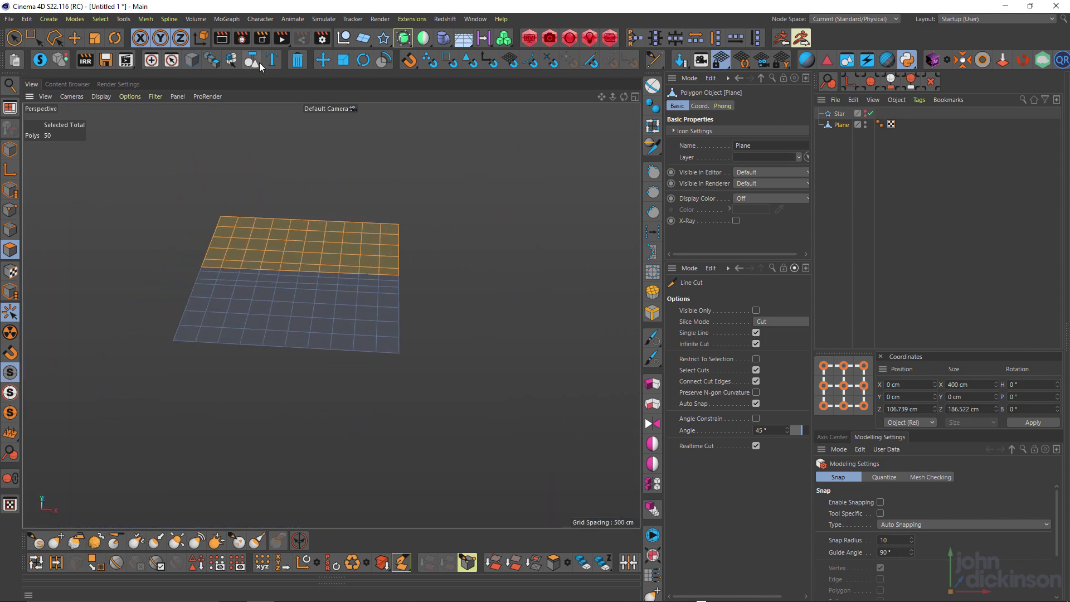
# Add a sphere primitive, make it editable, and switch to model mode.
pyautogui.click(363, 38)
pyautogui.click(449, 53)
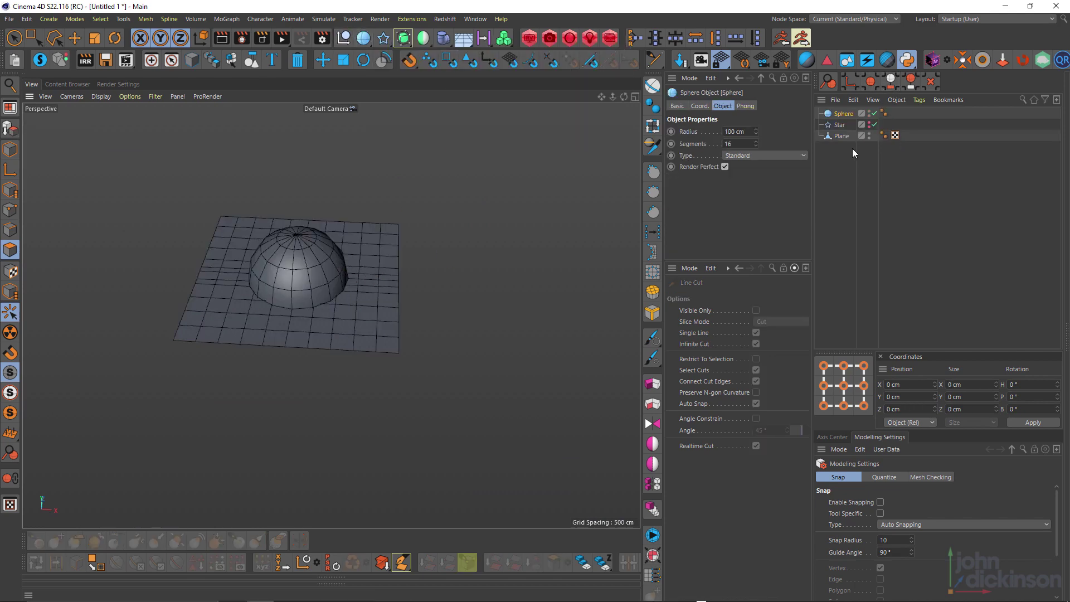
pyautogui.press('c')
pyautogui.click(10, 151)
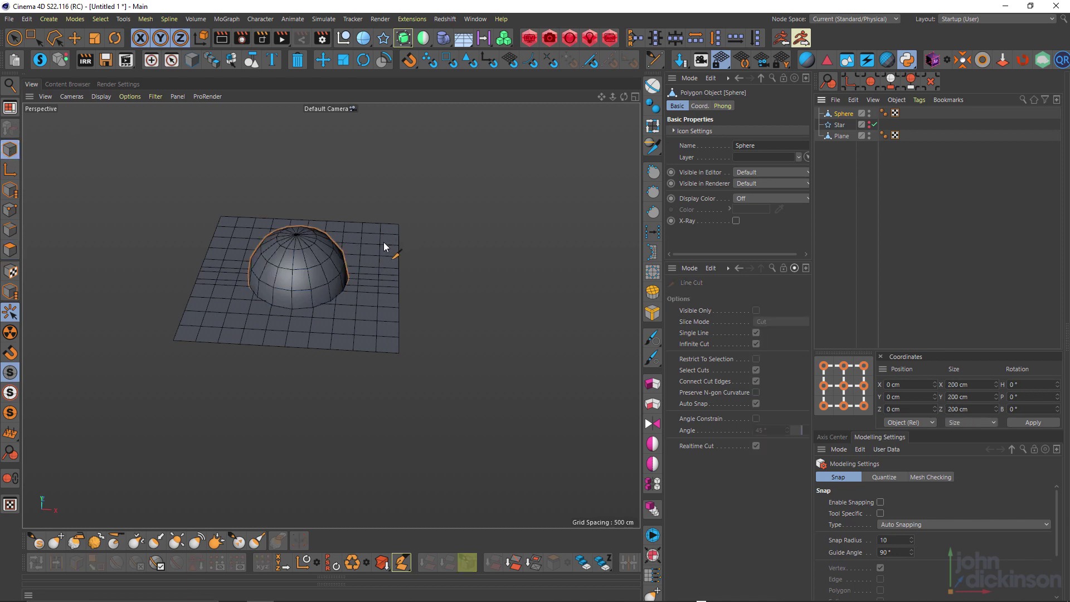
# Move the sphere off the plane to about X 402 cm, Y -342 cm, and select the plane.
pyautogui.press('e')
pyautogui.moveTo(339, 249); pyautogui.dragTo(517, 374)
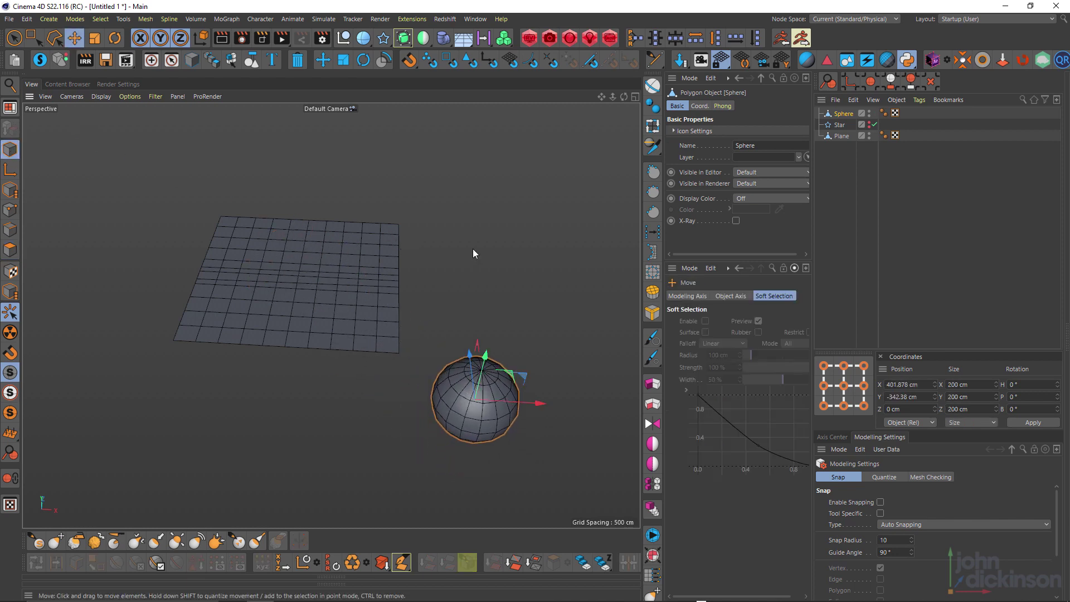
pyautogui.click(840, 136)
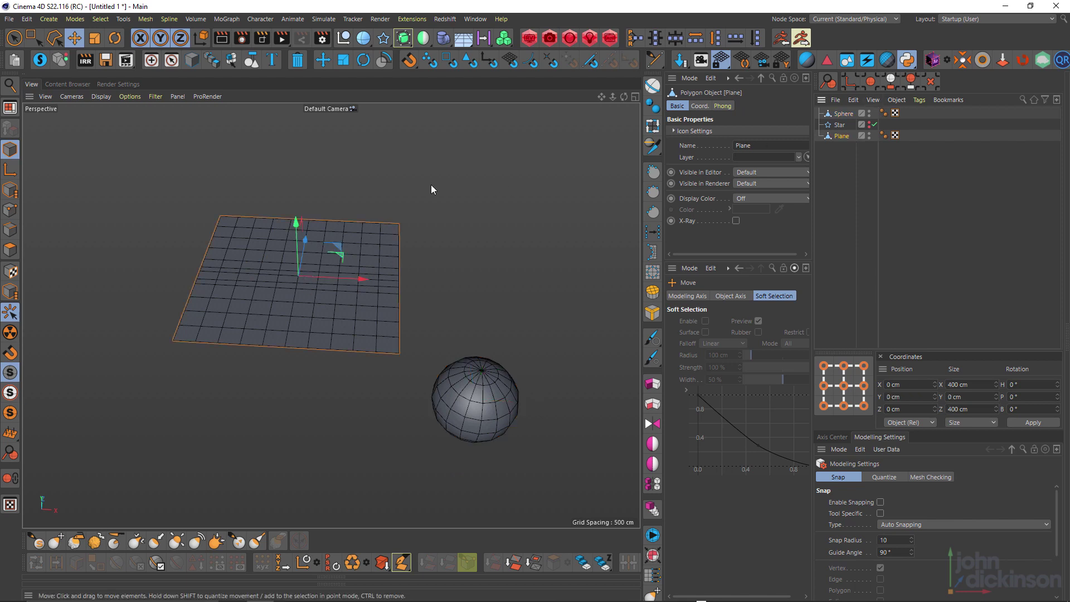
# In edge mode, try an infinite Line Cut diagonally across the plane with only the plane selected, and undo it.
pyautogui.press('Return')
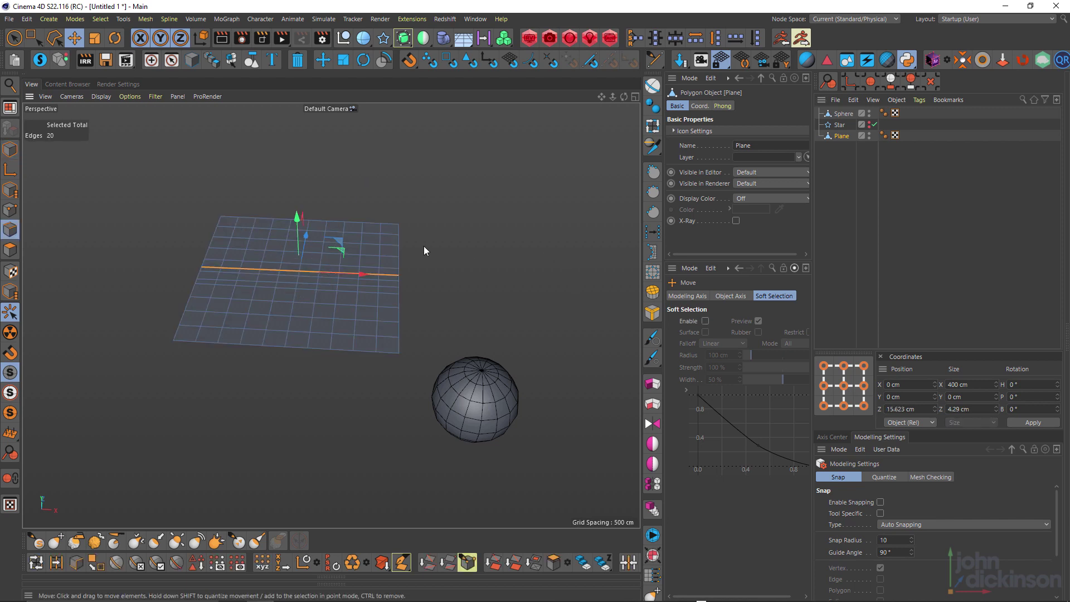
pyautogui.press('k')
pyautogui.press('k')
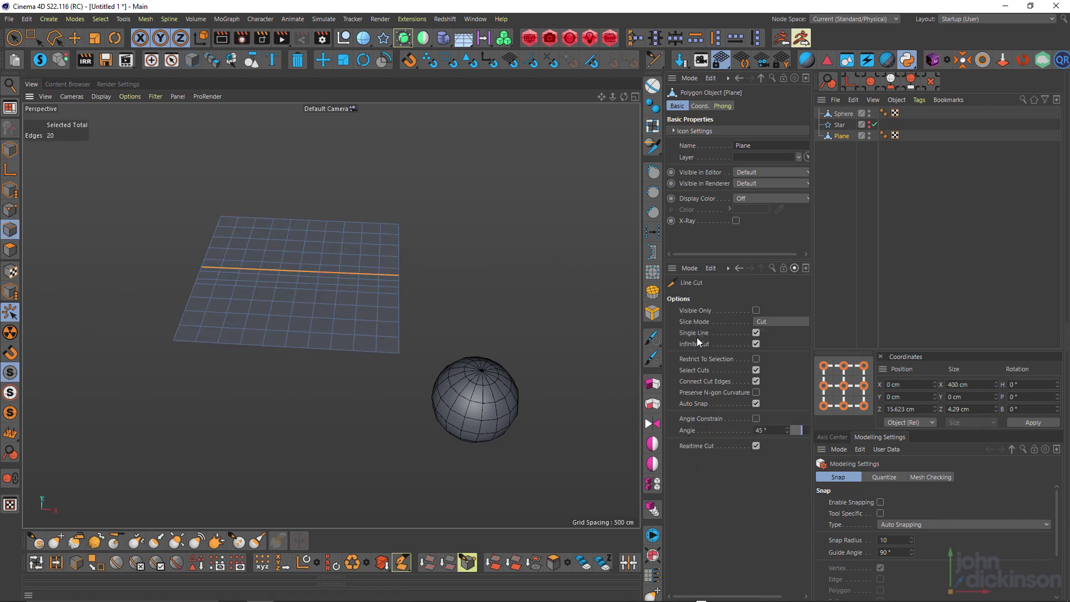
pyautogui.click(209, 200)
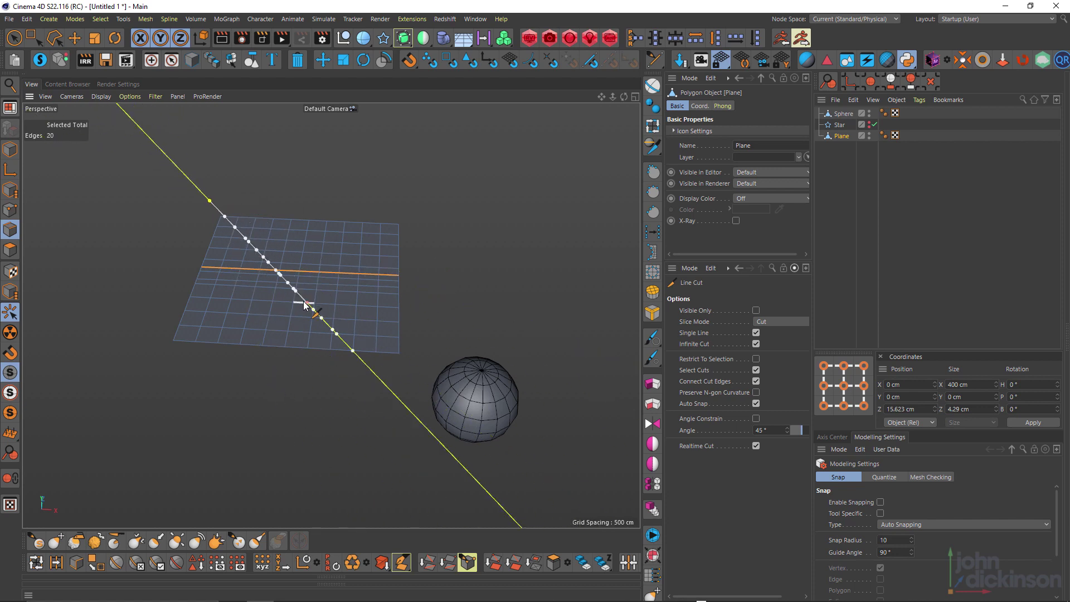
pyautogui.click(392, 329)
pyautogui.hotkey('ctrl', 'z')
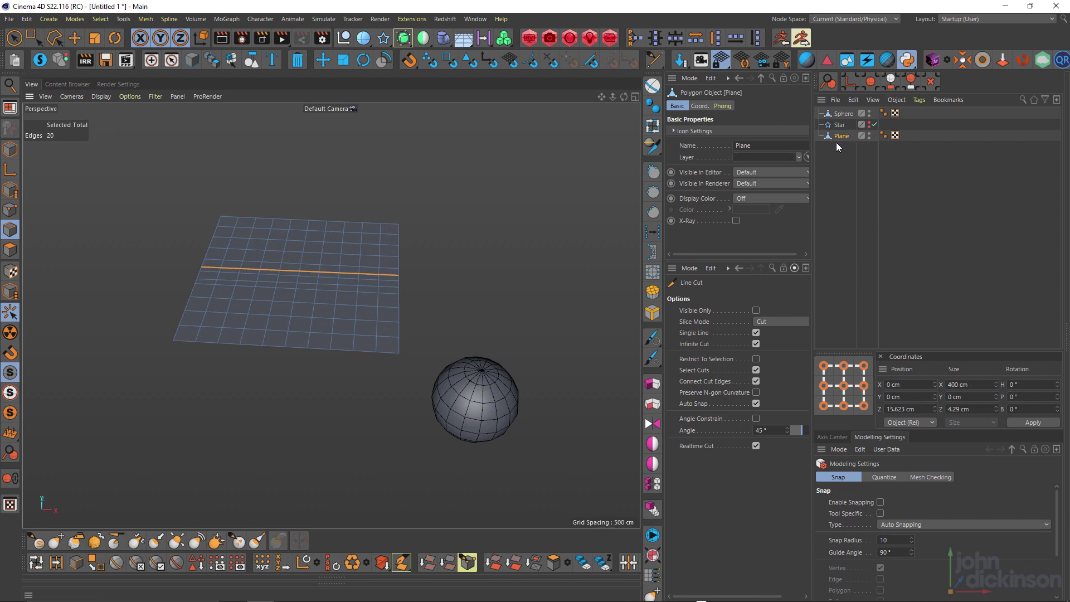
# Place the plane directly below the sphere in the hierarchy, select both objects, and make one infinite diagonal Line Cut across them.
pyautogui.moveTo(838, 136); pyautogui.dragTo(845, 120)
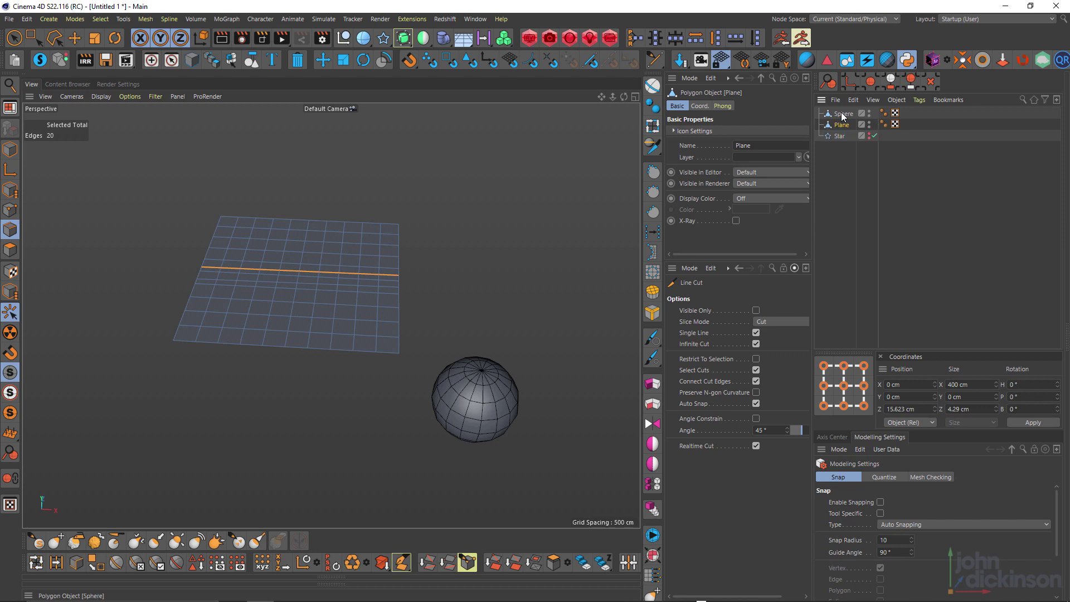
pyautogui.keyDown('ctrl'); pyautogui.click(842, 115); pyautogui.keyUp('ctrl')
pyautogui.moveTo(163, 186); pyautogui.dragTo(431, 380)
pyautogui.keyDown('alt'); pyautogui.moveTo(472, 397); pyautogui.dragTo(532, 376, button='right'); pyautogui.keyUp('alt')
pyautogui.scroll(10, 533, 375)
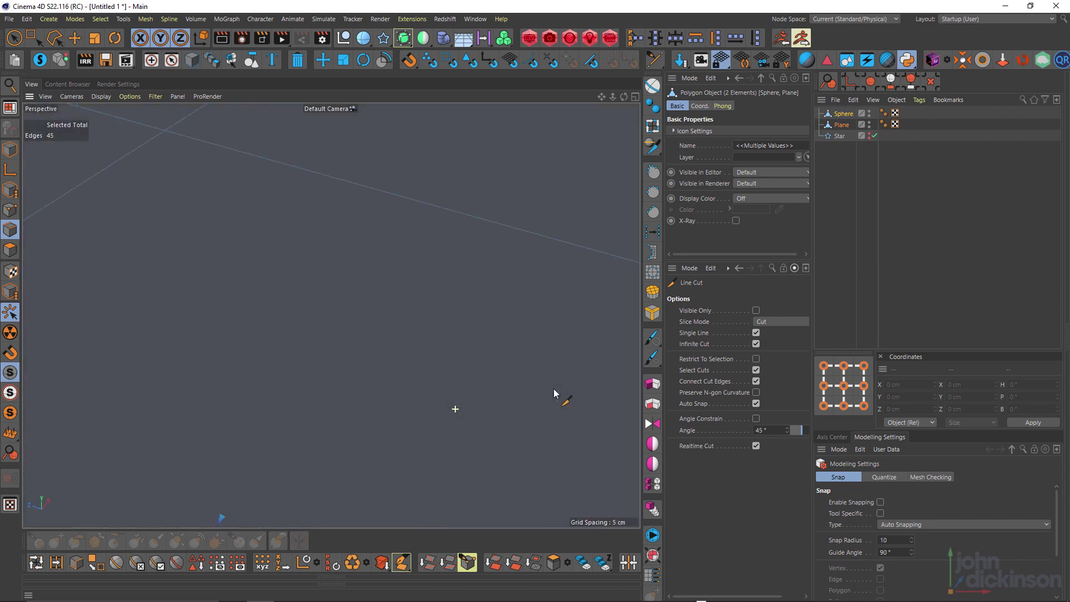
pyautogui.scroll(-15, 553, 389)
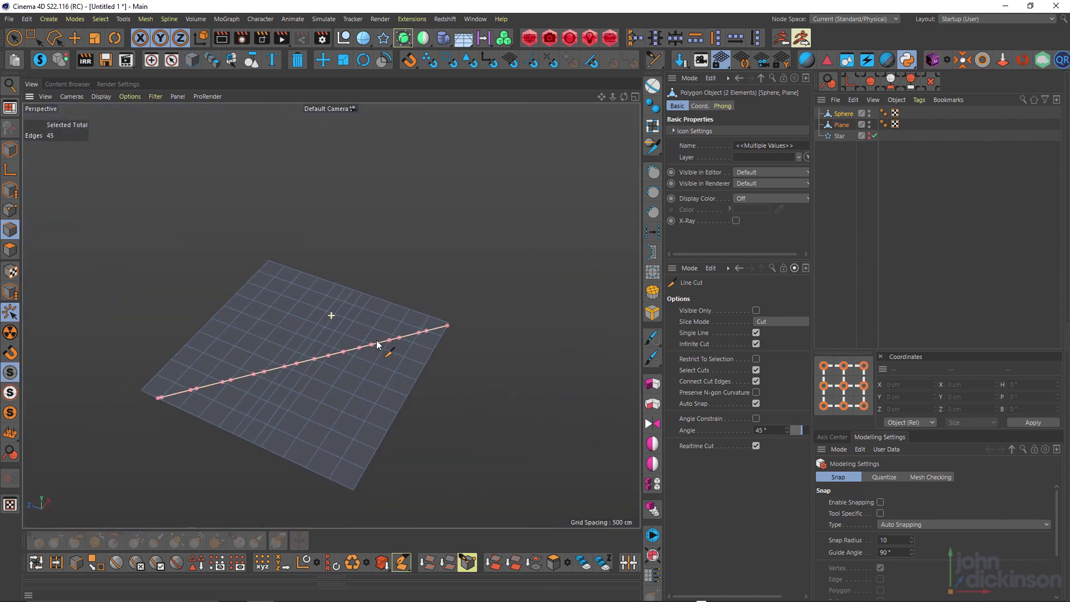
pyautogui.keyDown('alt'); pyautogui.moveTo(370, 336); pyautogui.dragTo(229, 322); pyautogui.keyUp('alt')
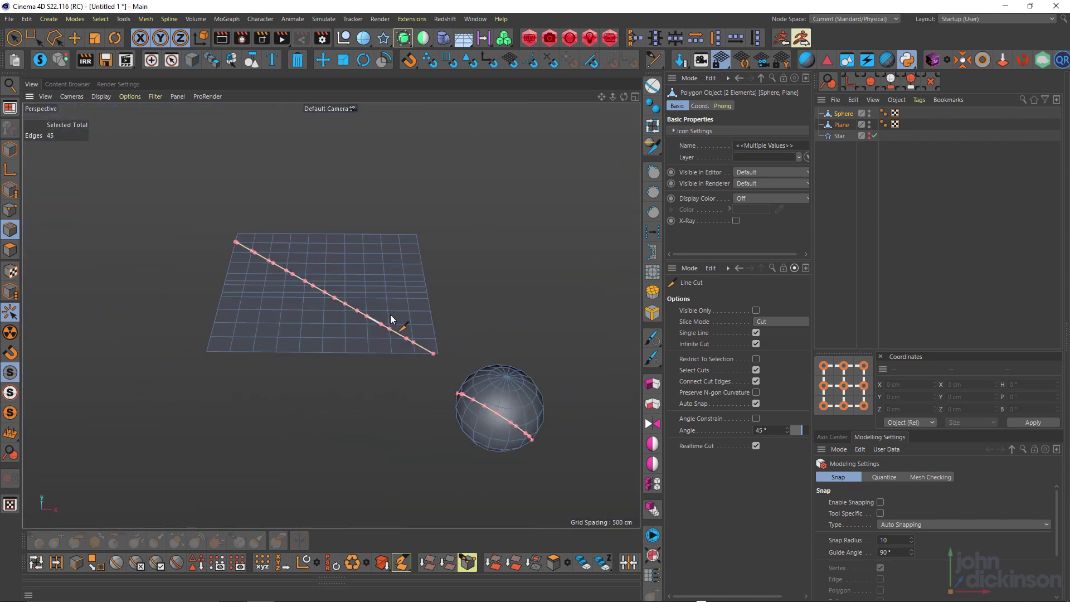
pyautogui.keyDown('alt'); pyautogui.moveTo(409, 303); pyautogui.dragTo(341, 366); pyautogui.keyUp('alt')
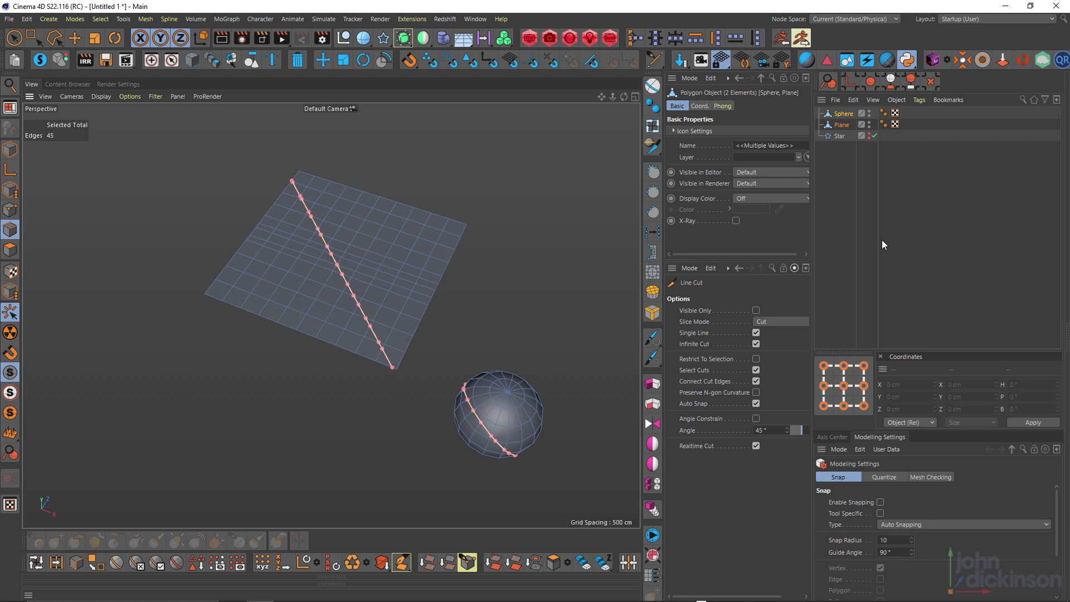
# Undo the cut across both objects and enable Restrict To Selection, working in polygon mode with the plane's rear polygons selected.
pyautogui.hotkey('ctrl', 'z')
pyautogui.click(755, 358)
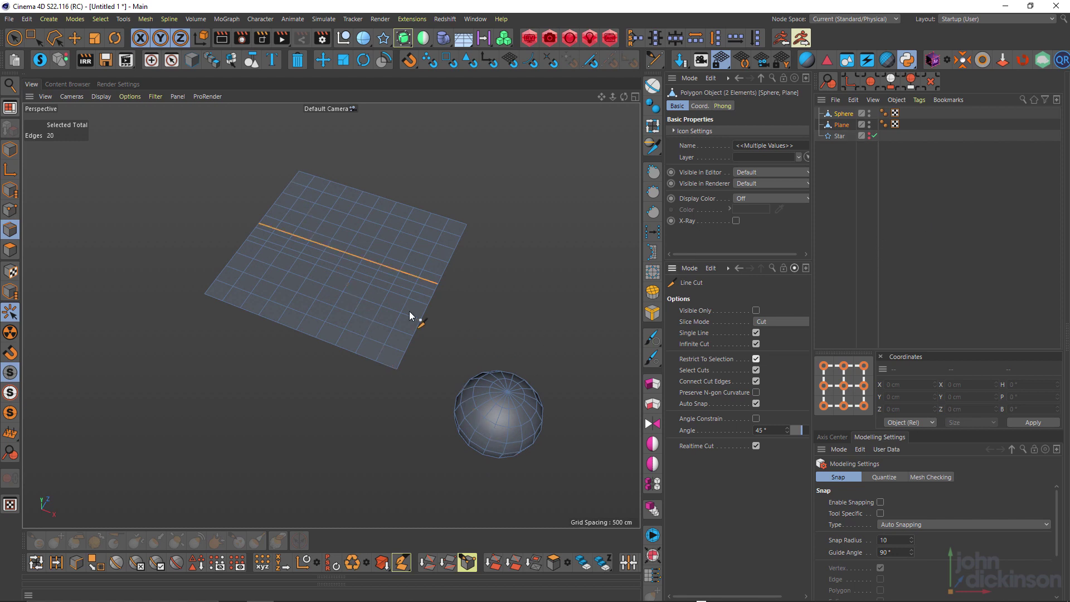
pyautogui.scroll(5, 413, 255)
pyautogui.click(10, 250)
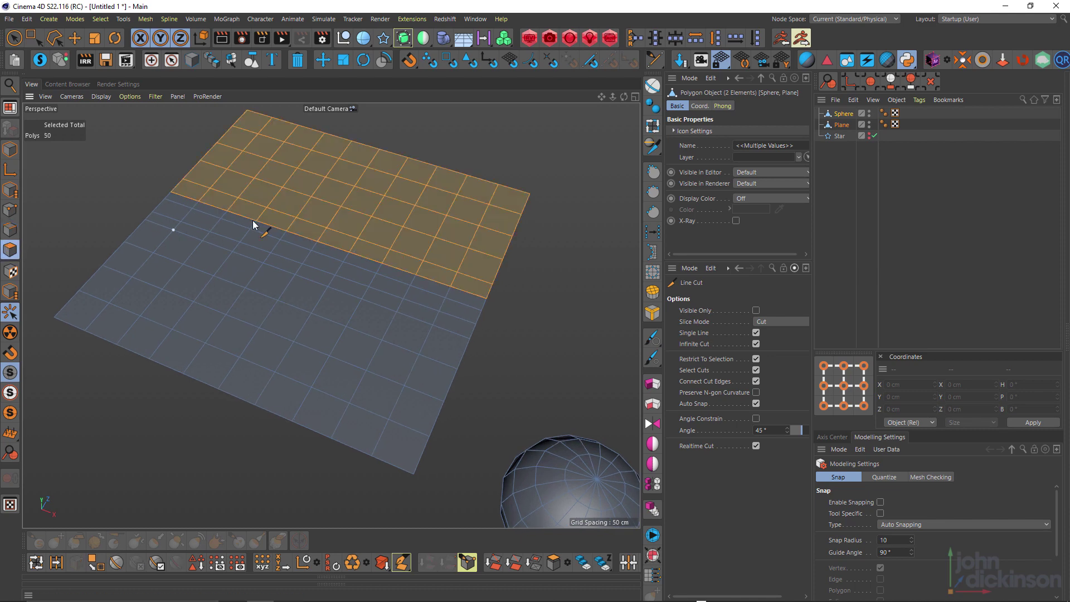
# Try a Line Cut across the plane restricted to its selected rear polygons, and undo it.
pyautogui.press('e')
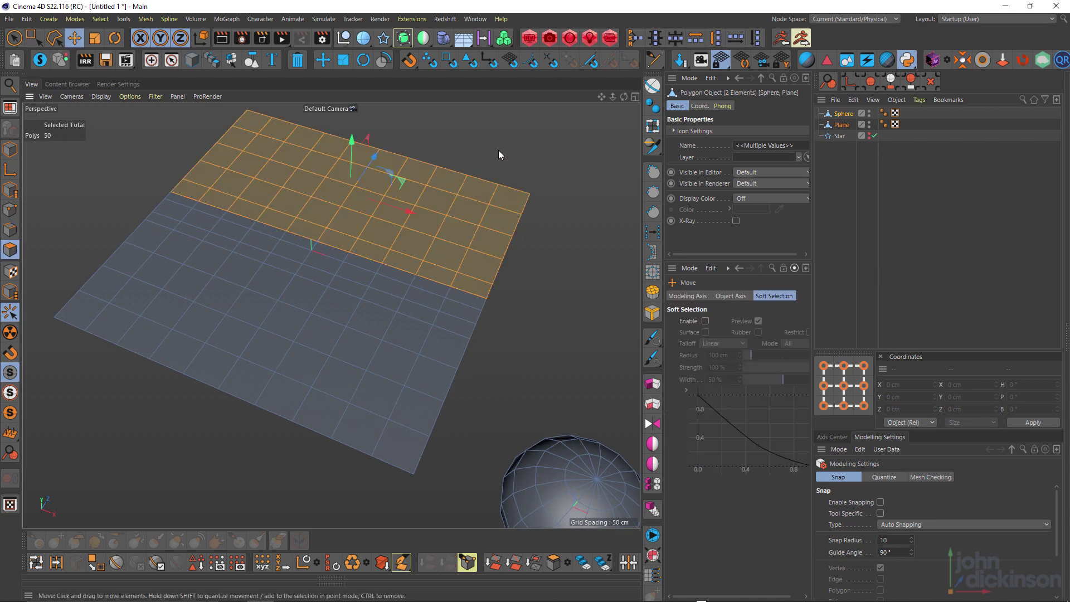
pyautogui.press('k')
pyautogui.press('k')
pyautogui.moveTo(414, 249); pyautogui.dragTo(300, 435)
pyautogui.press('e')
pyautogui.keyDown('alt'); pyautogui.moveTo(479, 273); pyautogui.dragTo(479, 256); pyautogui.keyUp('alt')
pyautogui.hotkey('ctrl', 'z')
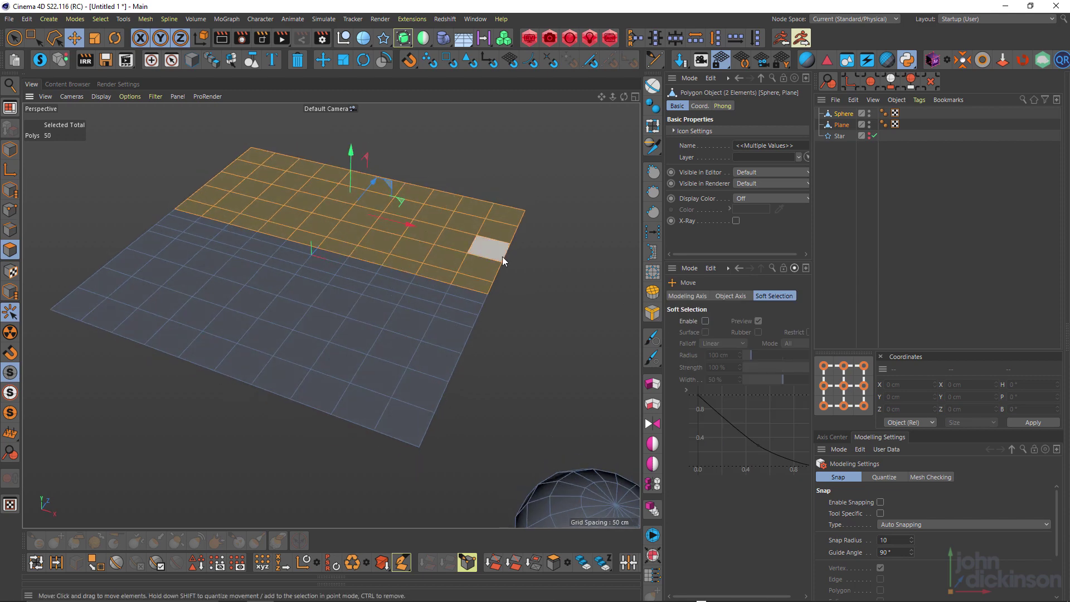
# Set Line Cut's Slice Mode to Split and disable Restrict To Selection and Single Line.
pyautogui.press('k')
pyautogui.press('k')
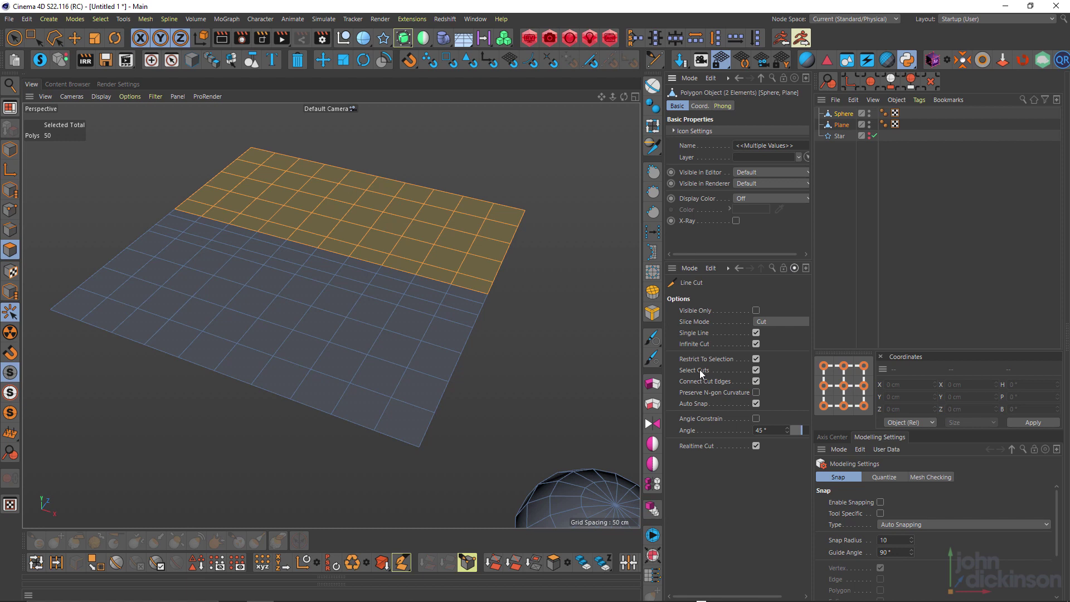
pyautogui.click(764, 321)
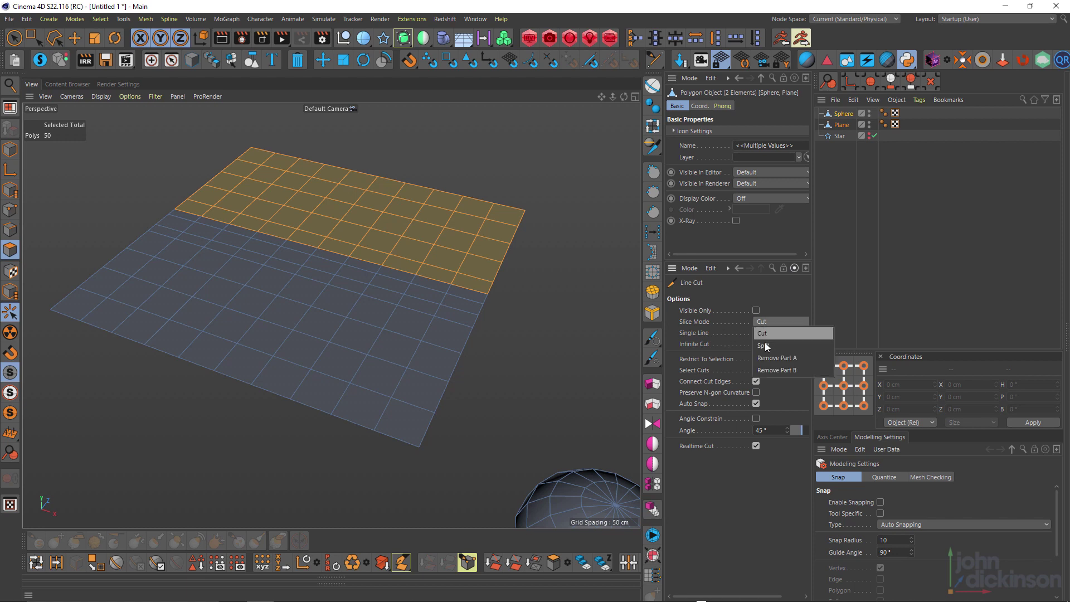
pyautogui.click(764, 346)
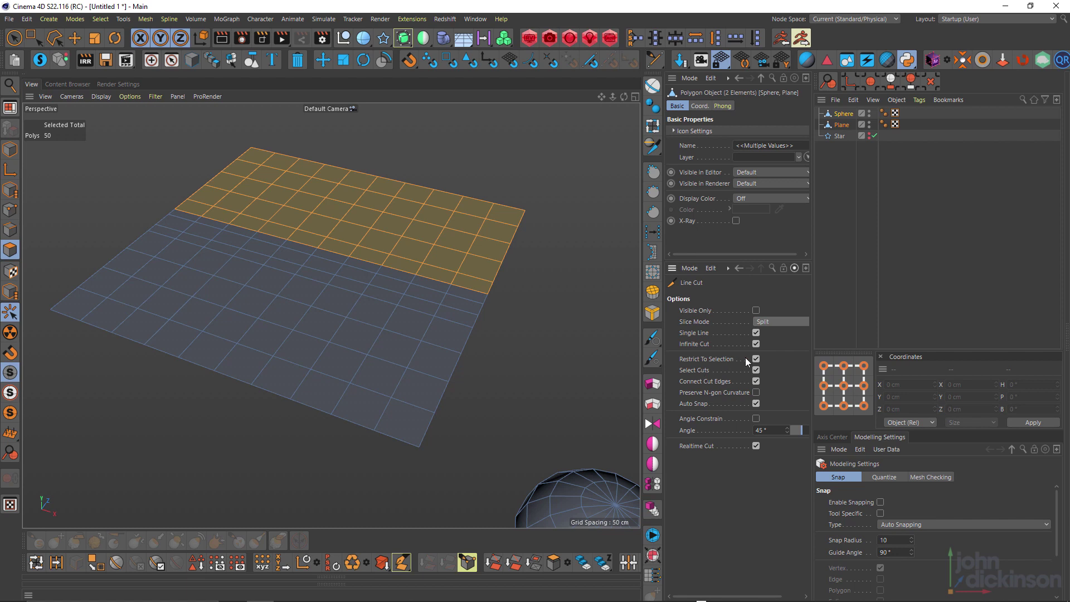
pyautogui.click(756, 359)
pyautogui.click(756, 333)
pyautogui.click(756, 333)
pyautogui.click(756, 332)
# In edge mode, cut a closed four-sided outline of about 49 by 45 cm into the plane's front half near its side border.
pyautogui.keyDown('alt'); pyautogui.moveTo(402, 273); pyautogui.dragTo(446, 264, button='right'); pyautogui.keyUp('alt')
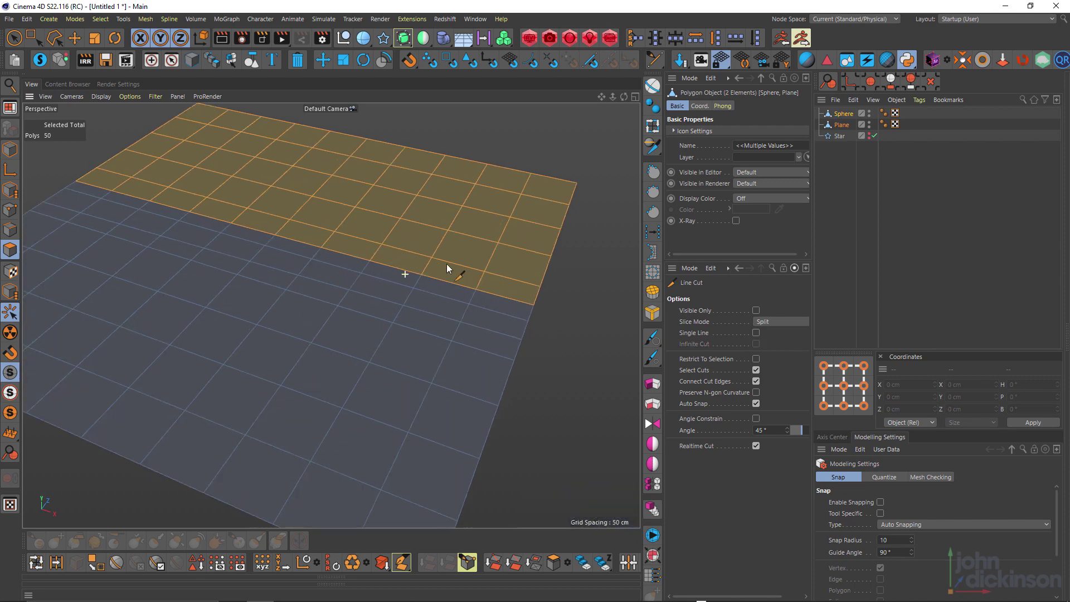
pyautogui.keyDown('alt'); pyautogui.moveTo(378, 279); pyautogui.dragTo(406, 283); pyautogui.keyUp('alt')
pyautogui.keyDown('alt'); pyautogui.moveTo(406, 282); pyautogui.dragTo(379, 302, button='middle'); pyautogui.keyUp('alt')
pyautogui.keyDown('alt'); pyautogui.moveTo(379, 302); pyautogui.dragTo(388, 324); pyautogui.keyUp('alt')
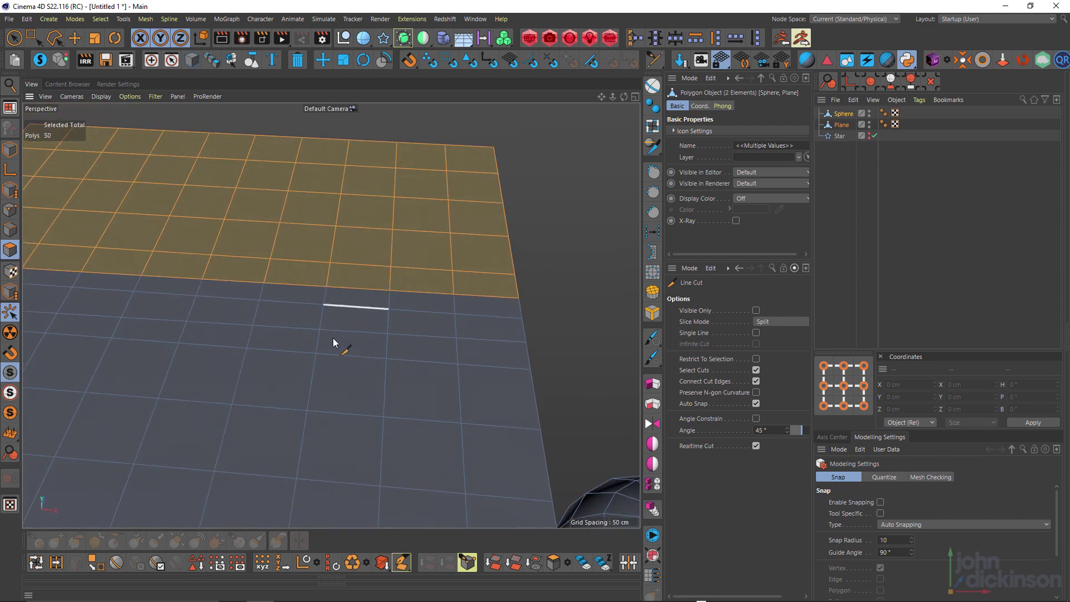
pyautogui.press('e')
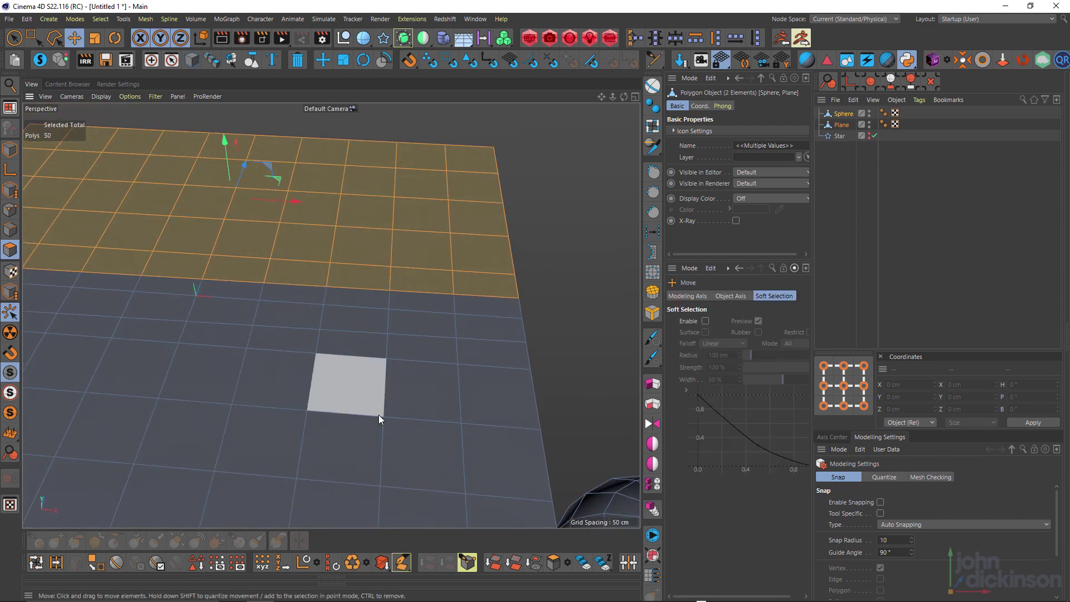
pyautogui.press('Return')
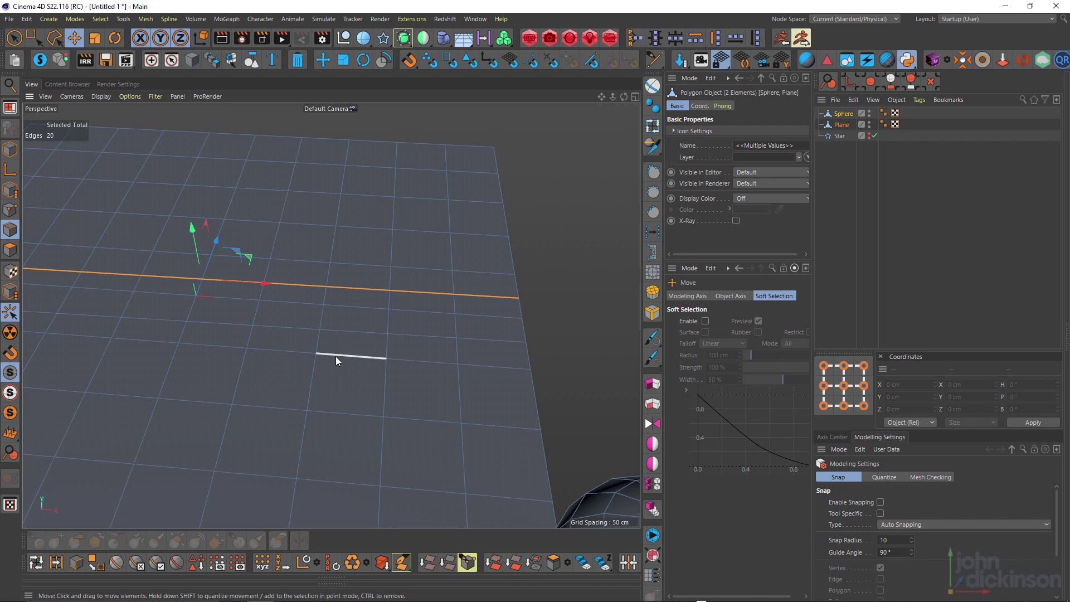
pyautogui.press('m')
pyautogui.press('k')
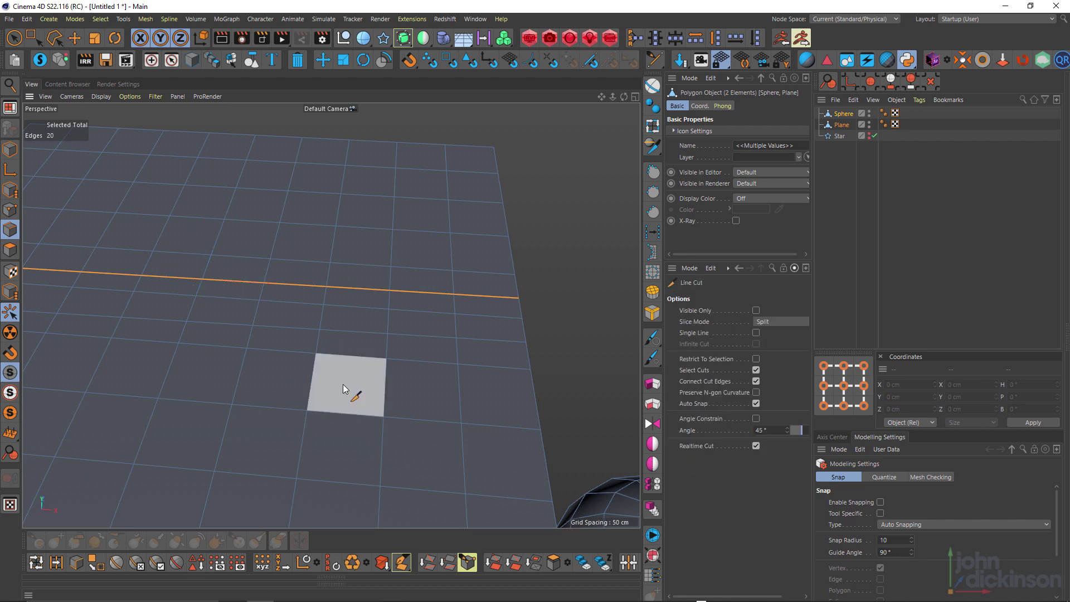
pyautogui.click(342, 385)
pyautogui.click(332, 450)
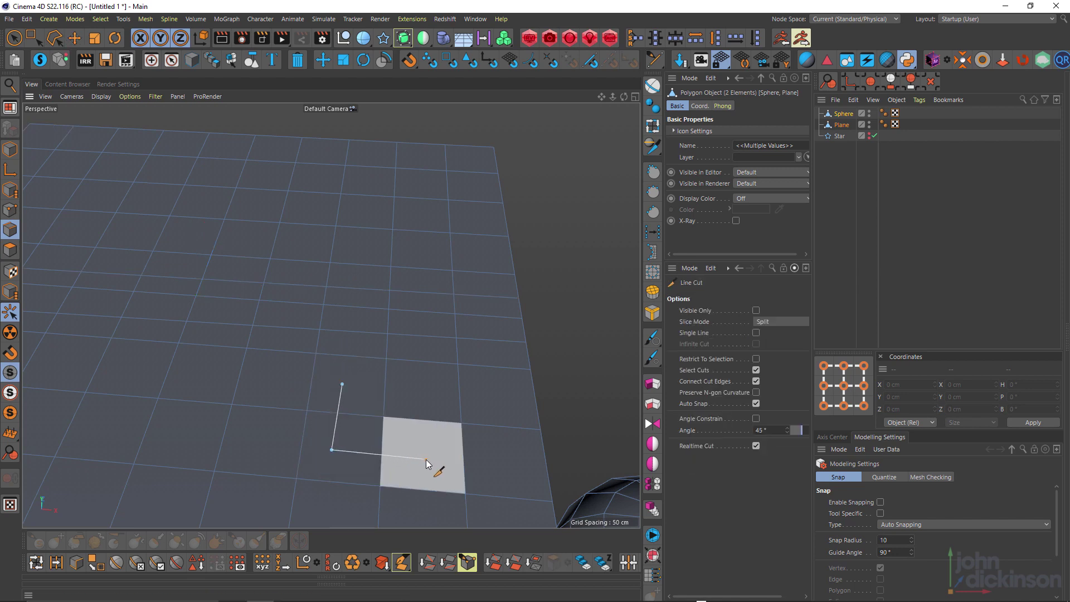
pyautogui.click(426, 459)
pyautogui.click(430, 387)
pyautogui.click(342, 384)
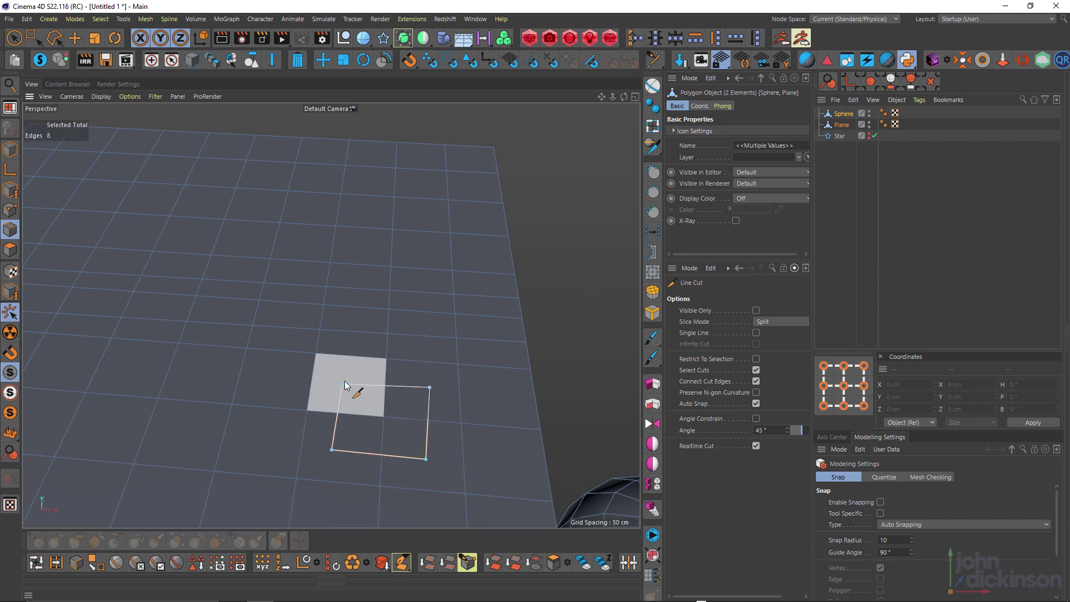
pyautogui.click(344, 383)
pyautogui.keyDown('alt'); pyautogui.moveTo(346, 384); pyautogui.dragTo(336, 362); pyautogui.keyUp('alt')
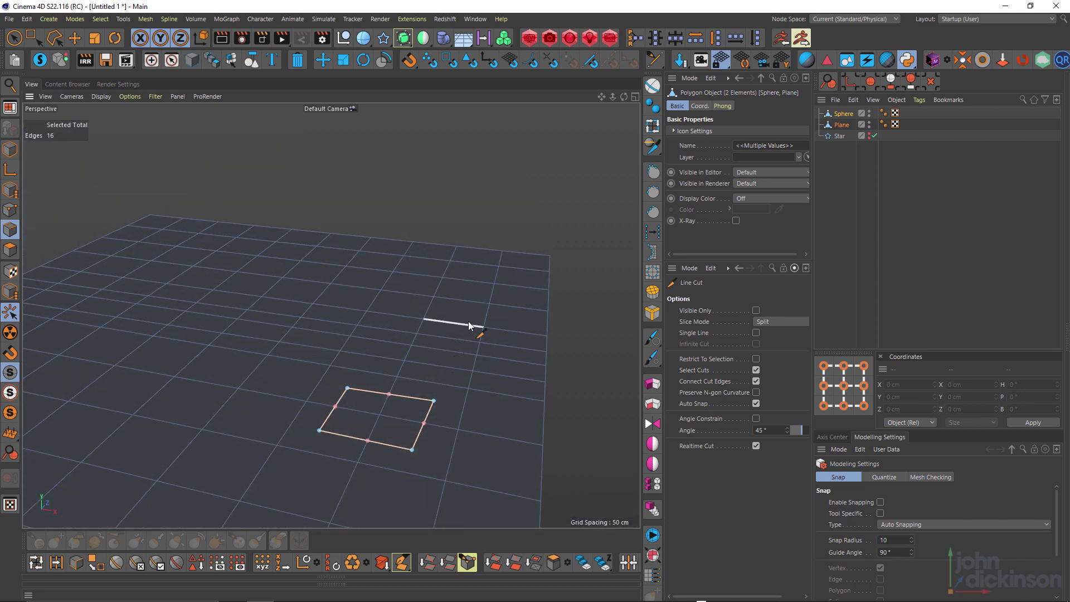
# Move the selected edges of the four-sided cut straight down to about Y -48 cm.
pyautogui.press('e')
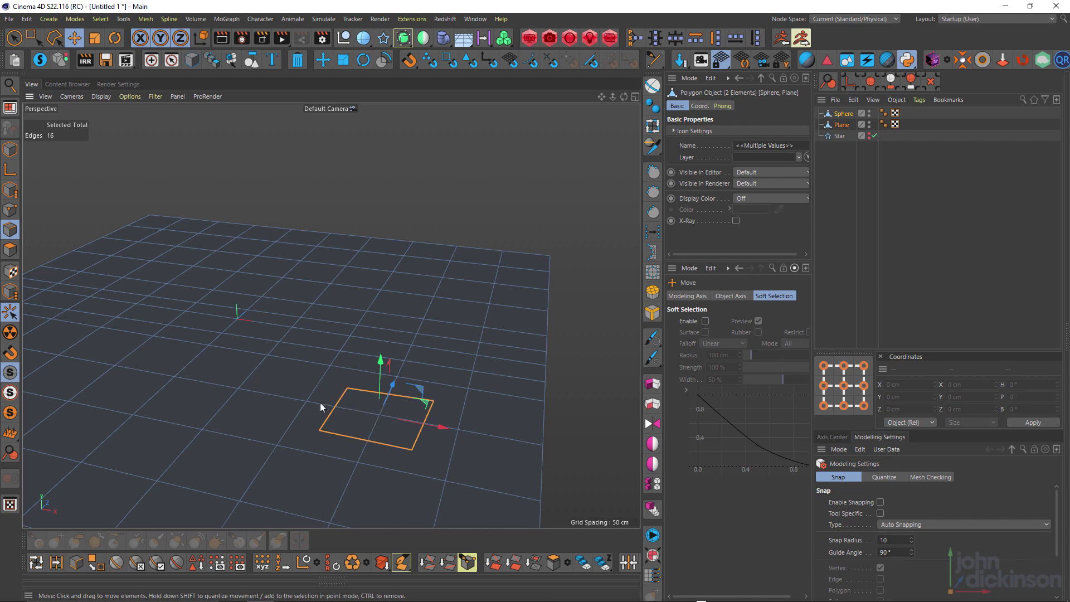
pyautogui.keyDown('alt'); pyautogui.moveTo(380, 416); pyautogui.dragTo(406, 412, button='right'); pyautogui.keyUp('alt')
pyautogui.keyDown('alt'); pyautogui.moveTo(406, 412); pyautogui.dragTo(380, 357, button='middle'); pyautogui.keyUp('alt')
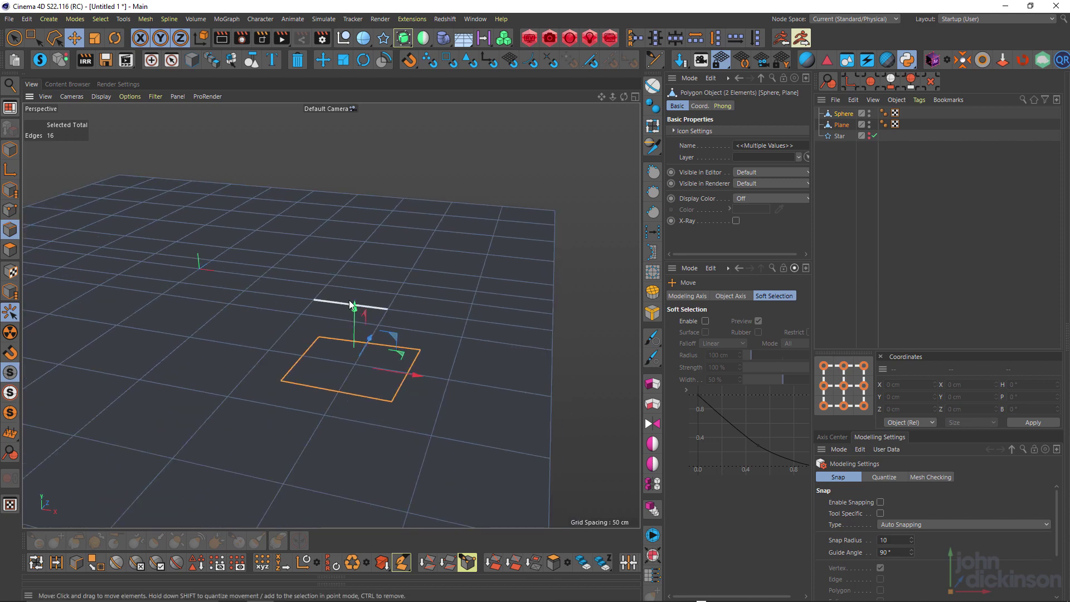
pyautogui.moveTo(355, 305); pyautogui.dragTo(381, 416)
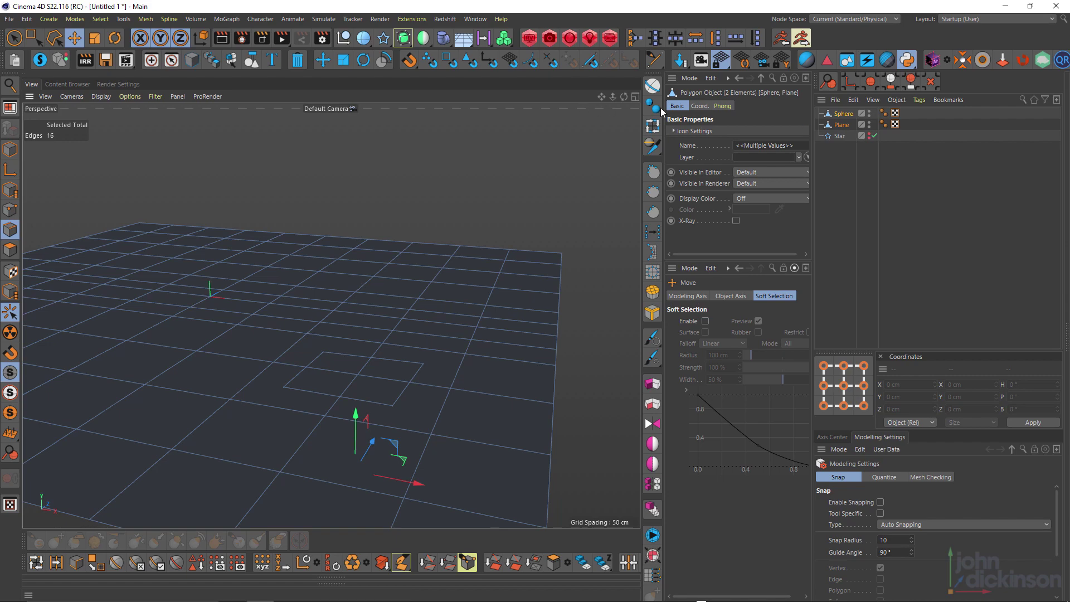
# Select only the plane, nest it under a Subdivision Surface, and inspect the lowered piece from several angles.
pyautogui.click(845, 155)
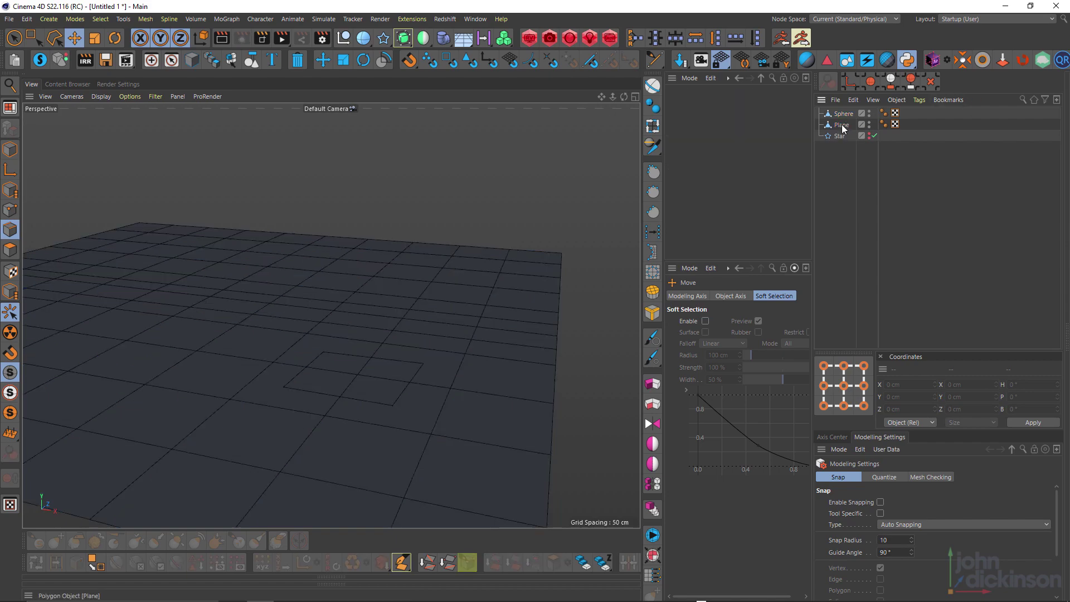
pyautogui.click(841, 124)
pyautogui.keyDown('alt'); pyautogui.click(404, 38); pyautogui.keyUp('alt')
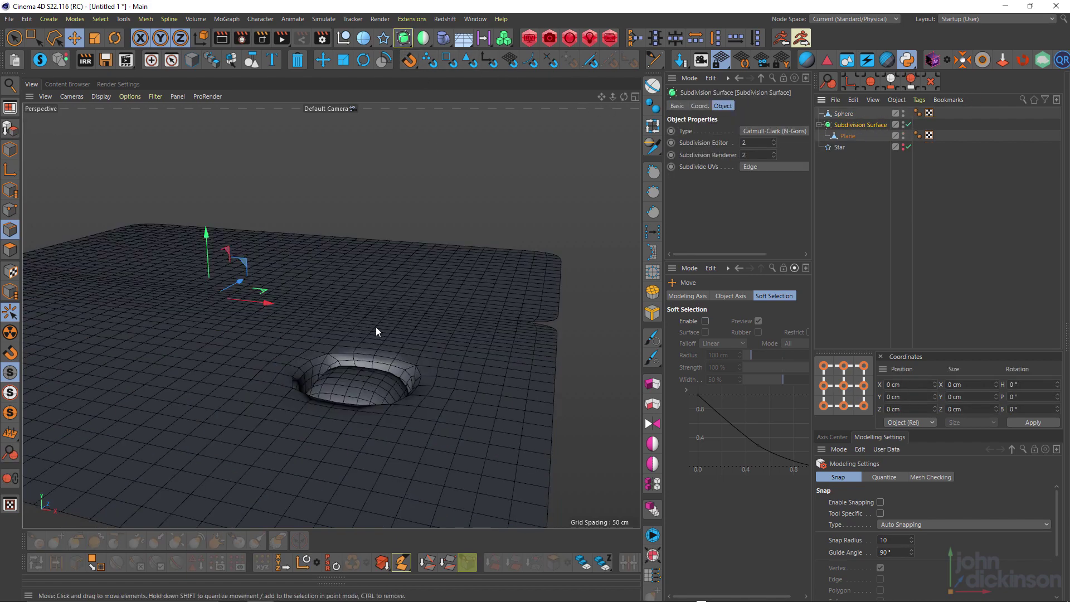
pyautogui.scroll(5, 375, 337)
pyautogui.keyDown('alt'); pyautogui.moveTo(369, 440); pyautogui.dragTo(382, 326); pyautogui.keyUp('alt')
pyautogui.scroll(-5, 383, 325)
pyautogui.keyDown('alt'); pyautogui.moveTo(275, 326); pyautogui.dragTo(401, 316); pyautogui.keyUp('alt')
pyautogui.keyDown('alt'); pyautogui.moveTo(398, 319); pyautogui.dragTo(465, 297, button='right'); pyautogui.keyUp('alt')
# Toggle the Subdivision Surface off and on to compare the lowered piece and its opening with and without smoothing.
pyautogui.press('q')
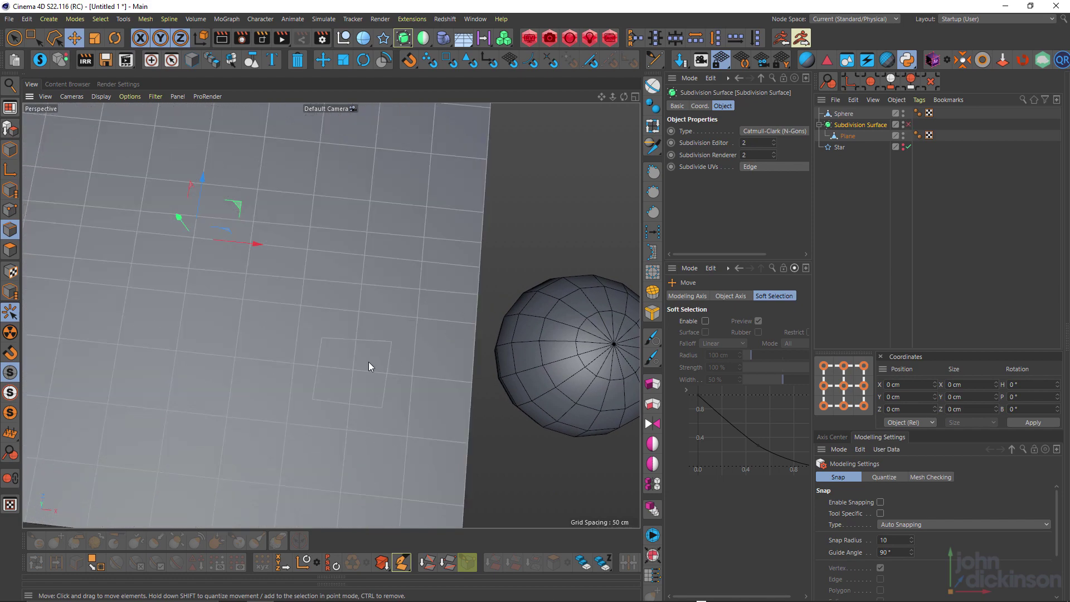
pyautogui.keyDown('alt'); pyautogui.moveTo(367, 361); pyautogui.dragTo(409, 339, button='right'); pyautogui.keyUp('alt')
pyautogui.keyDown('alt'); pyautogui.moveTo(410, 336); pyautogui.dragTo(406, 377); pyautogui.keyUp('alt')
pyautogui.press('q')
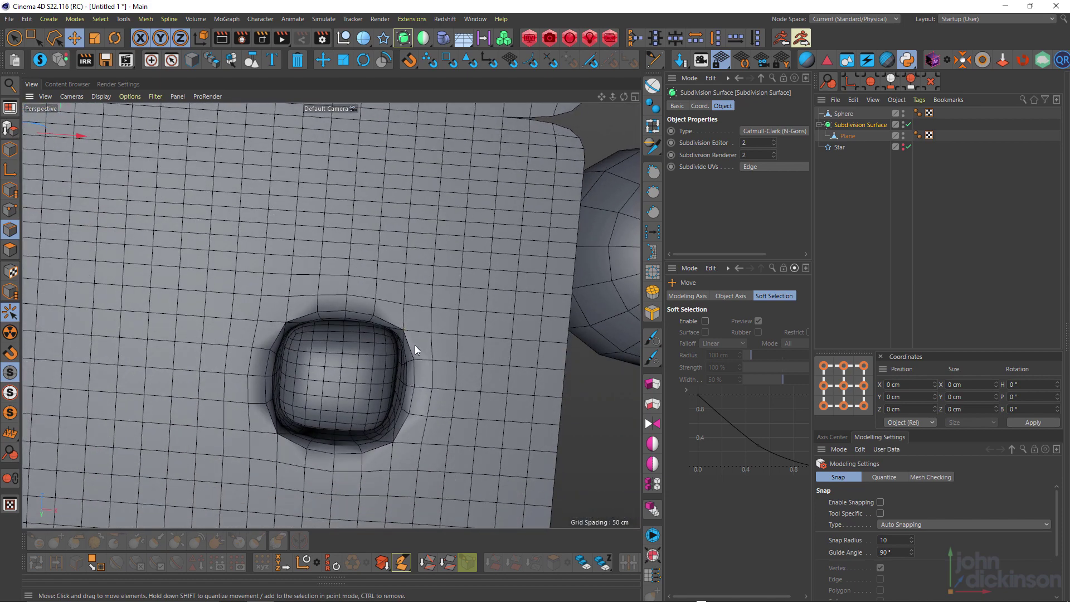
pyautogui.press('q')
pyautogui.keyDown('alt'); pyautogui.moveTo(386, 302); pyautogui.dragTo(376, 310, button='right'); pyautogui.keyUp('alt')
pyautogui.keyDown('alt'); pyautogui.moveTo(382, 320); pyautogui.dragTo(419, 233); pyautogui.keyUp('alt')
pyautogui.keyDown('alt'); pyautogui.moveTo(362, 338); pyautogui.dragTo(346, 339, button='right'); pyautogui.keyUp('alt')
pyautogui.keyDown('alt'); pyautogui.moveTo(346, 340); pyautogui.dragTo(359, 337); pyautogui.keyUp('alt')
pyautogui.keyDown('alt'); pyautogui.moveTo(377, 337); pyautogui.dragTo(462, 319, button='right'); pyautogui.keyUp('alt')
pyautogui.keyDown('alt'); pyautogui.moveTo(339, 338); pyautogui.dragTo(311, 356); pyautogui.keyUp('alt')
pyautogui.keyDown('alt'); pyautogui.moveTo(383, 337); pyautogui.dragTo(348, 313, button='right'); pyautogui.keyUp('alt')
pyautogui.keyDown('alt'); pyautogui.moveTo(348, 316); pyautogui.dragTo(324, 352); pyautogui.keyUp('alt')
pyautogui.press('q')
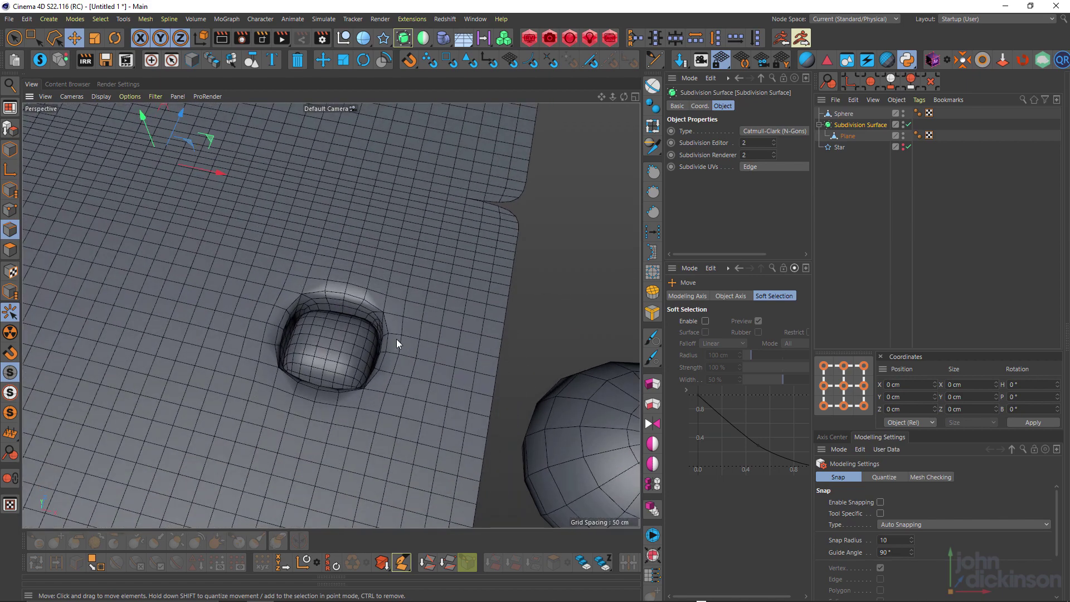
# Undo back to before the Subdivision Surface was added and activate Line Cut on the plane again.
pyautogui.hotkey('ctrl', 'z')
pyautogui.hotkey('ctrl', 'z')
pyautogui.hotkey('ctrl', 'z')
pyautogui.hotkey('ctrl', 'z')
pyautogui.hotkey('ctrl', 'z')
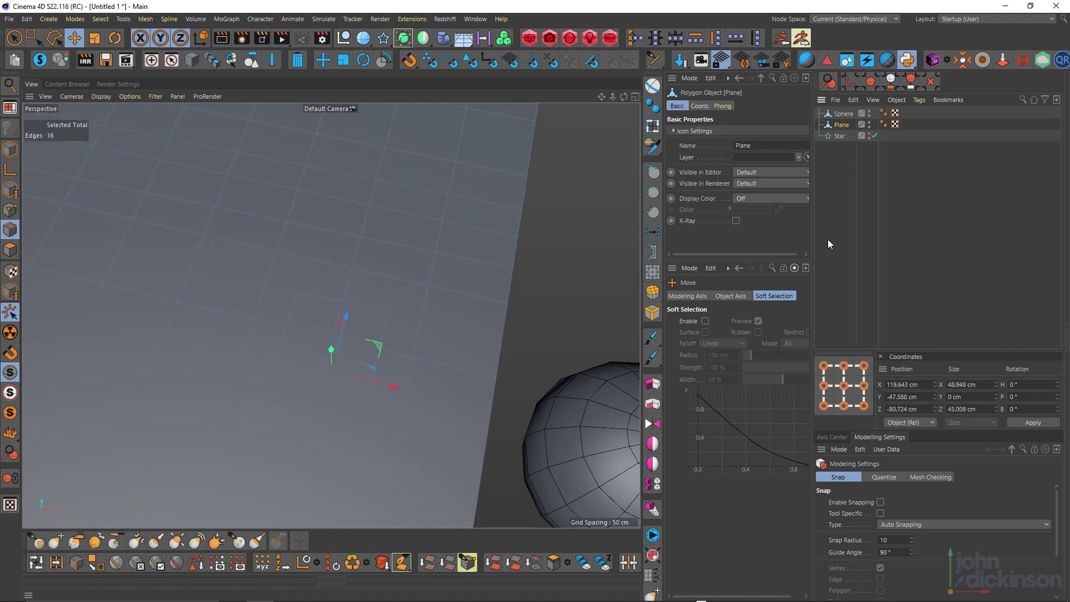
pyautogui.press('k')
pyautogui.press('k')
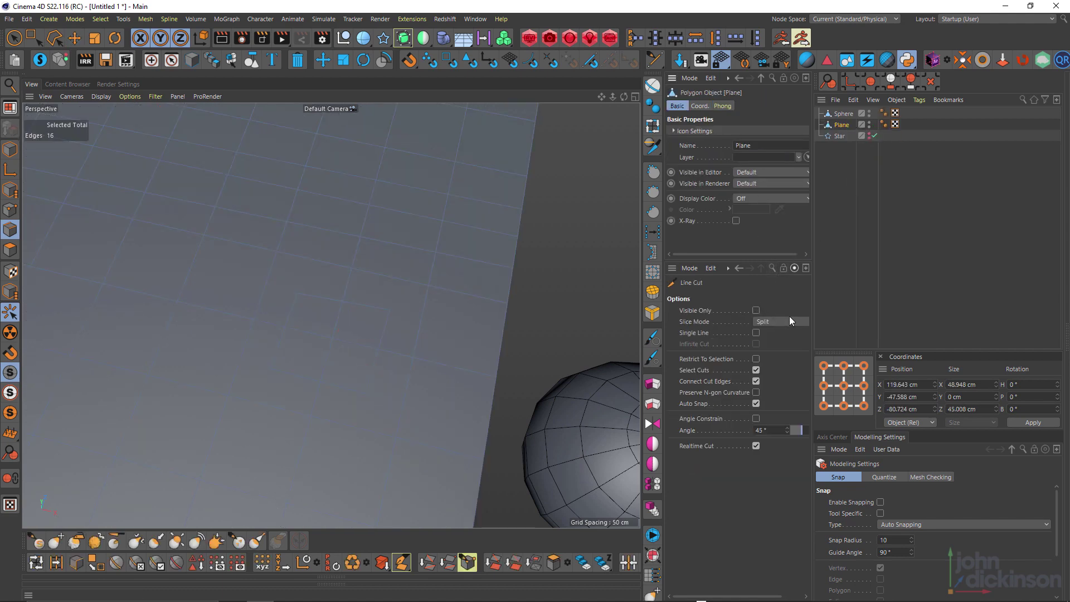
pyautogui.keyDown('alt'); pyautogui.moveTo(328, 240); pyautogui.dragTo(323, 255); pyautogui.keyUp('alt')
pyautogui.keyDown('alt'); pyautogui.moveTo(396, 286); pyautogui.dragTo(376, 267); pyautogui.keyUp('alt')
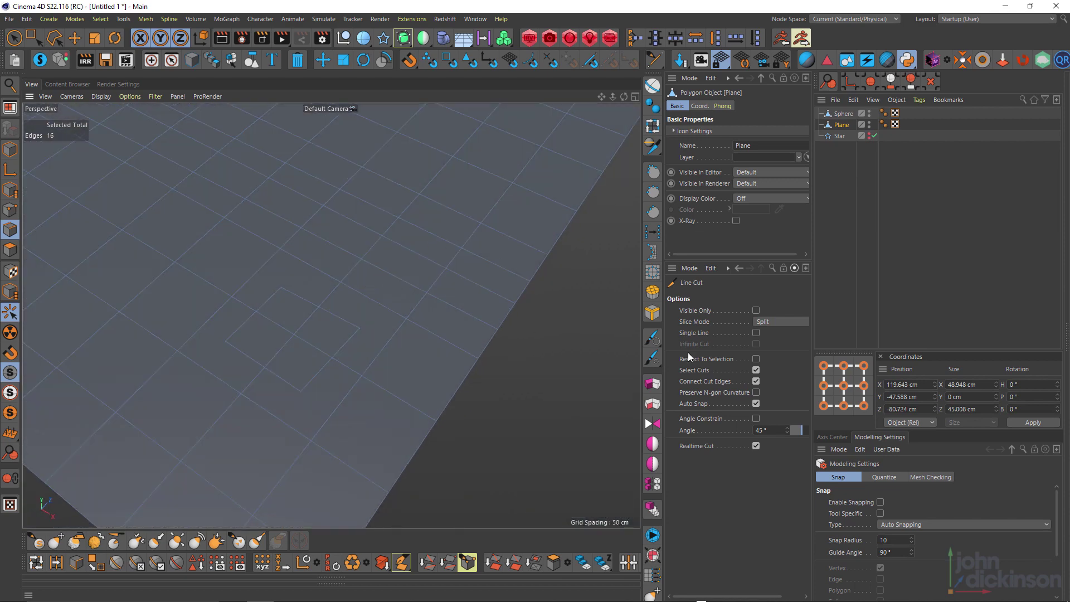
# Turn off Connect Cut Edges and draw a short diagonal Line Cut across one grid edge of the plane.
pyautogui.click(756, 382)
pyautogui.click(426, 233)
pyautogui.click(390, 277)
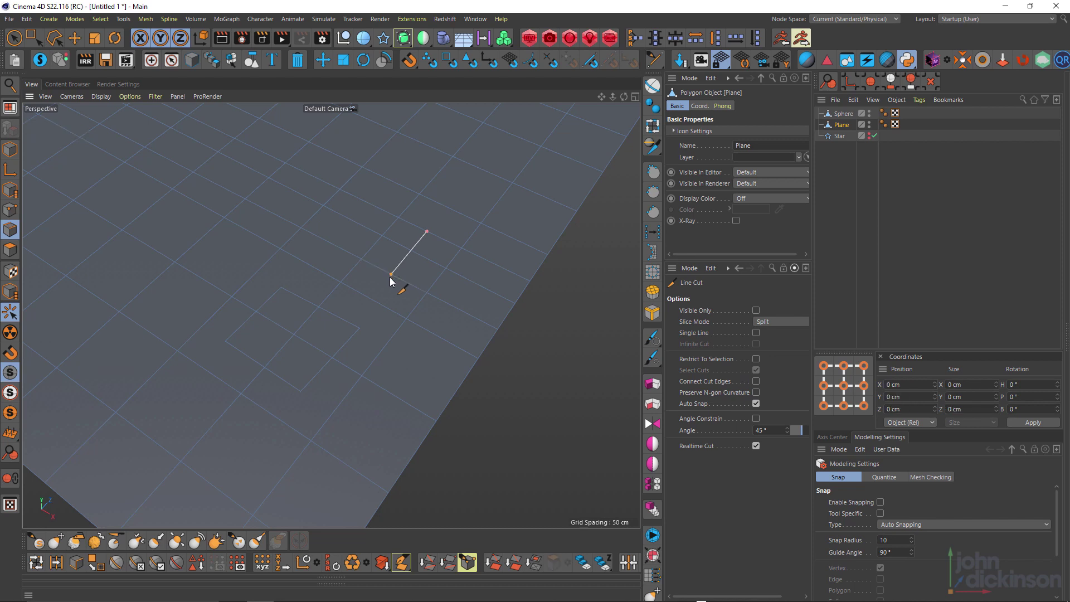
pyautogui.press('e')
# Switch to point mode and select the start point and end point of the short cut in turn to check them.
pyautogui.keyDown('alt'); pyautogui.moveTo(461, 250); pyautogui.dragTo(436, 228, button='right'); pyautogui.keyUp('alt')
pyautogui.press('Return')
pyautogui.click(422, 231)
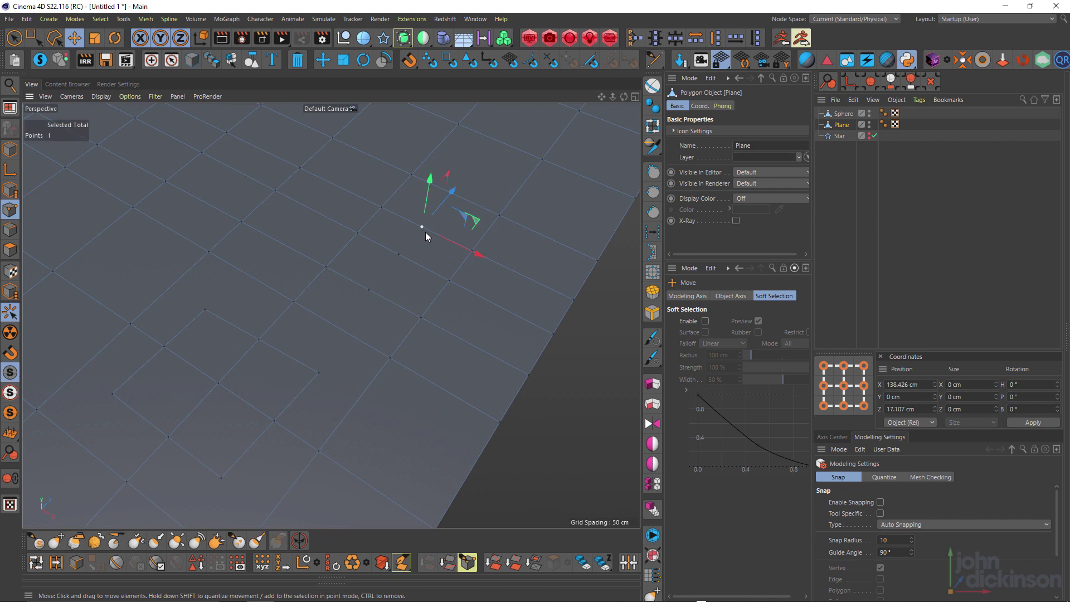
pyautogui.click(370, 290)
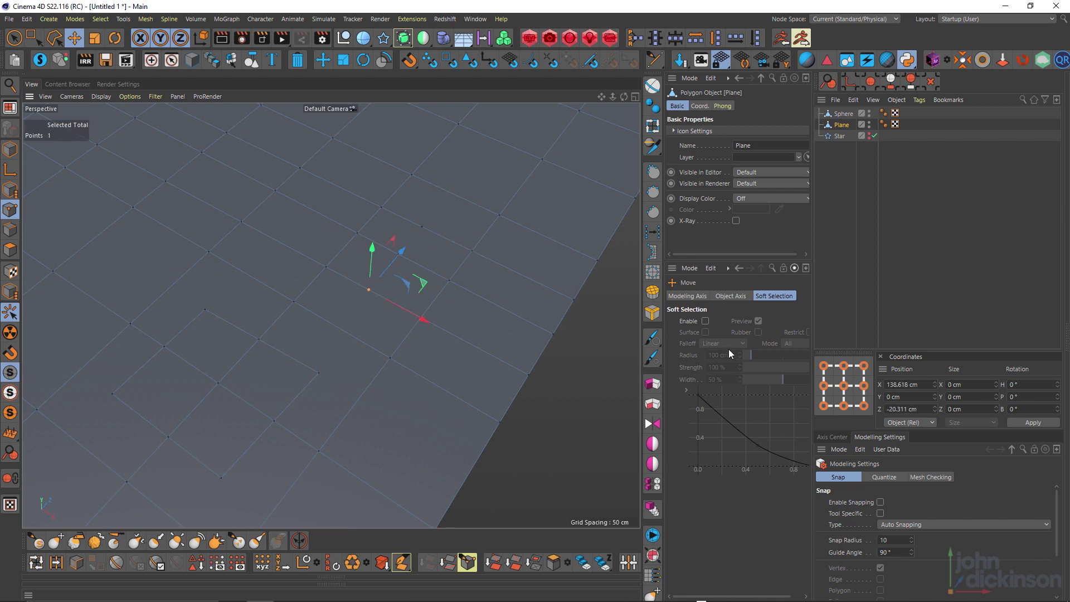
# Reactivate Line Cut with Connect Cut Edges turned on and draw a second short cut beside the unconnected one.
pyautogui.press('k')
pyautogui.press('k')
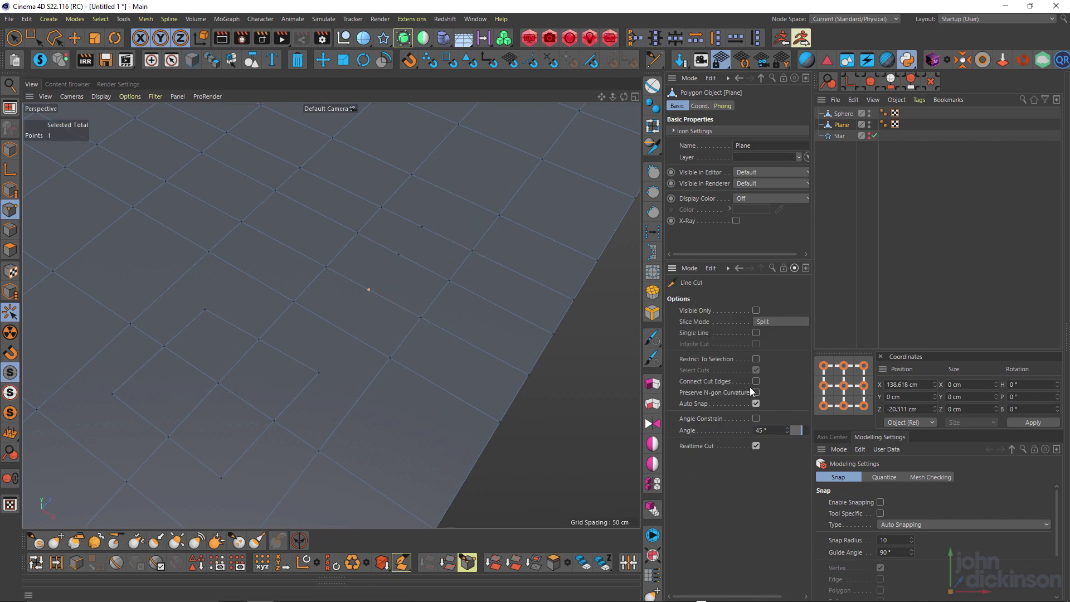
pyautogui.click(756, 382)
pyautogui.click(439, 235)
pyautogui.click(393, 303)
pyautogui.press('e')
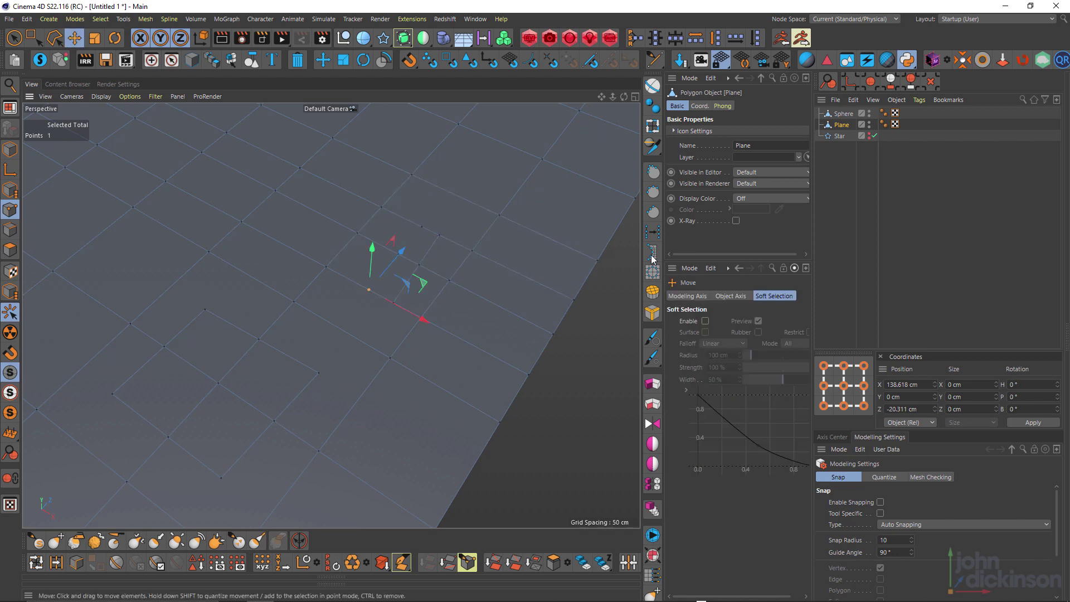
# Enable Angle Constrain at 45° in Line Cut and draw an angle-limited zigzag cut on the plane.
pyautogui.press('k')
pyautogui.press('k')
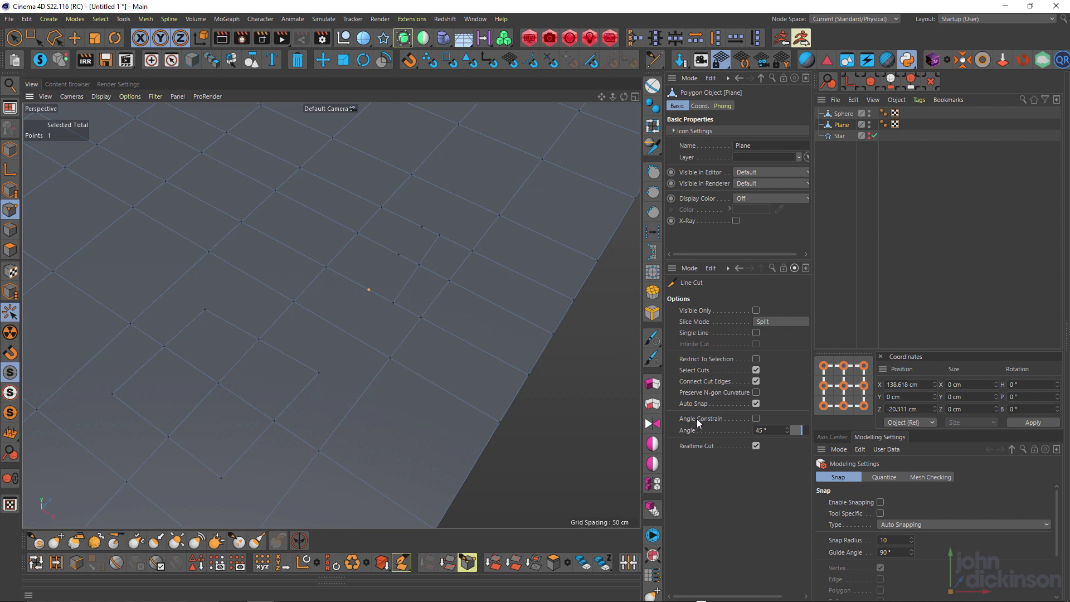
pyautogui.click(755, 418)
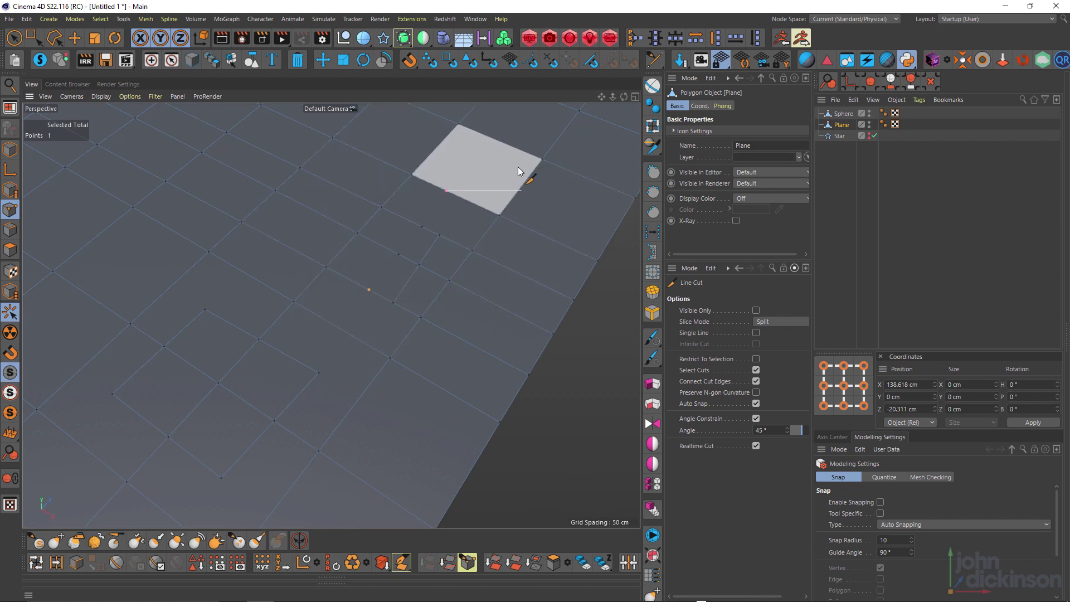
pyautogui.click(496, 142)
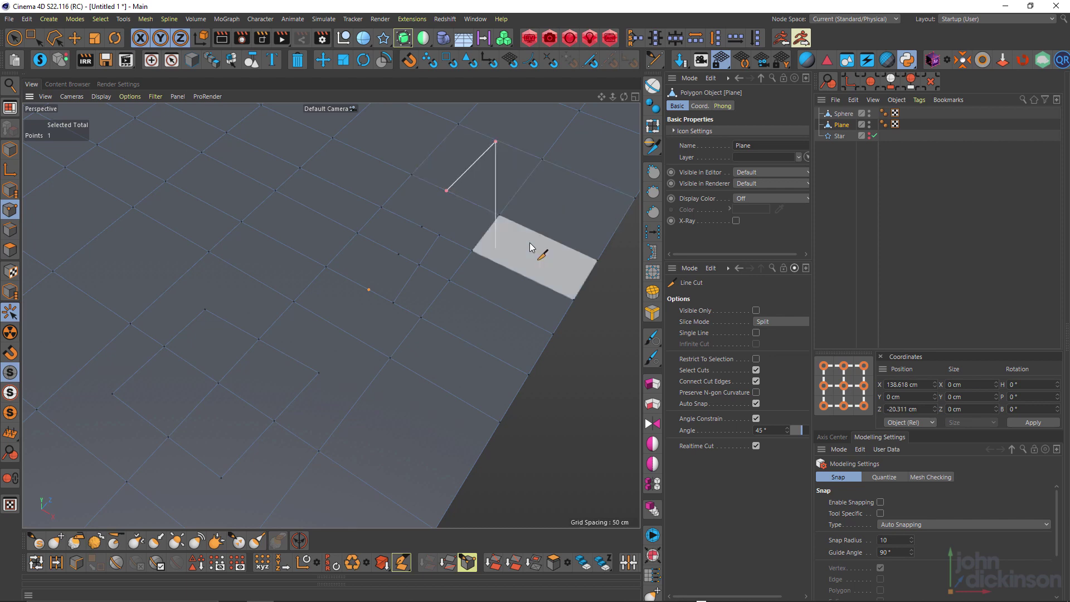
# Undo the zigzag and all earlier cuts until the plane is a clean grid and the sphere is gone.
pyautogui.hotkey('ctrl', 'z')
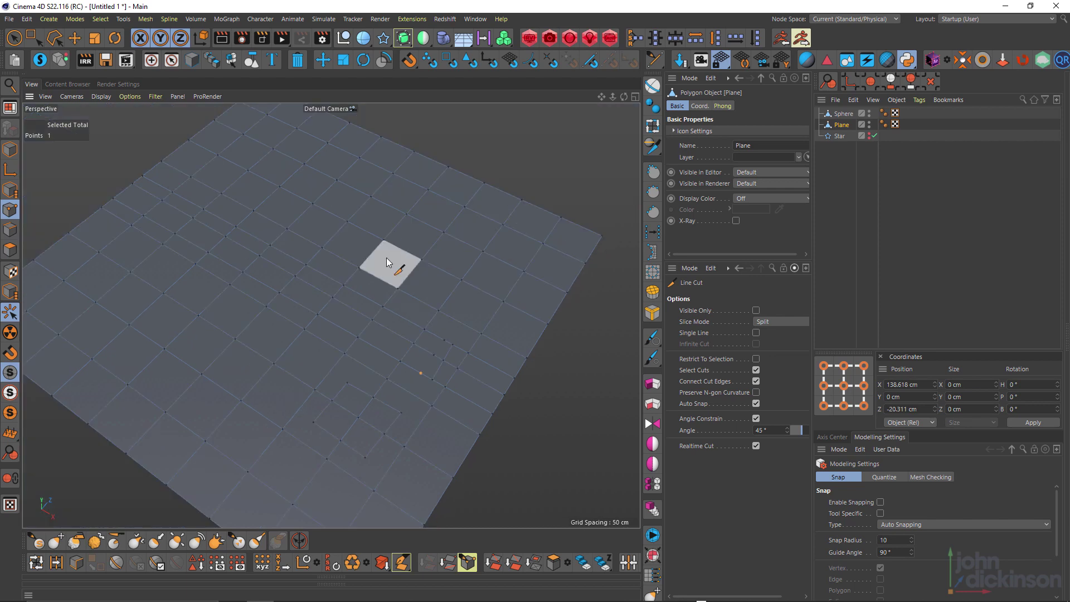
pyautogui.keyDown('alt'); pyautogui.moveTo(389, 262); pyautogui.dragTo(366, 273); pyautogui.keyUp('alt')
pyautogui.hotkey('ctrl', 'z')
pyautogui.hotkey('ctrl', 'z')
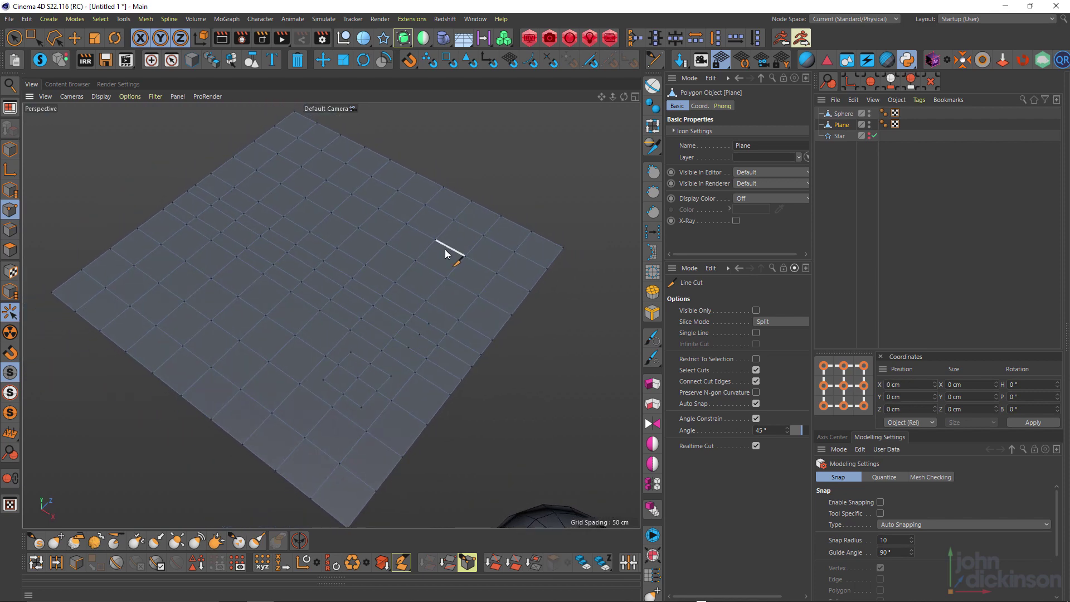
pyautogui.hotkey('ctrl', 'z')
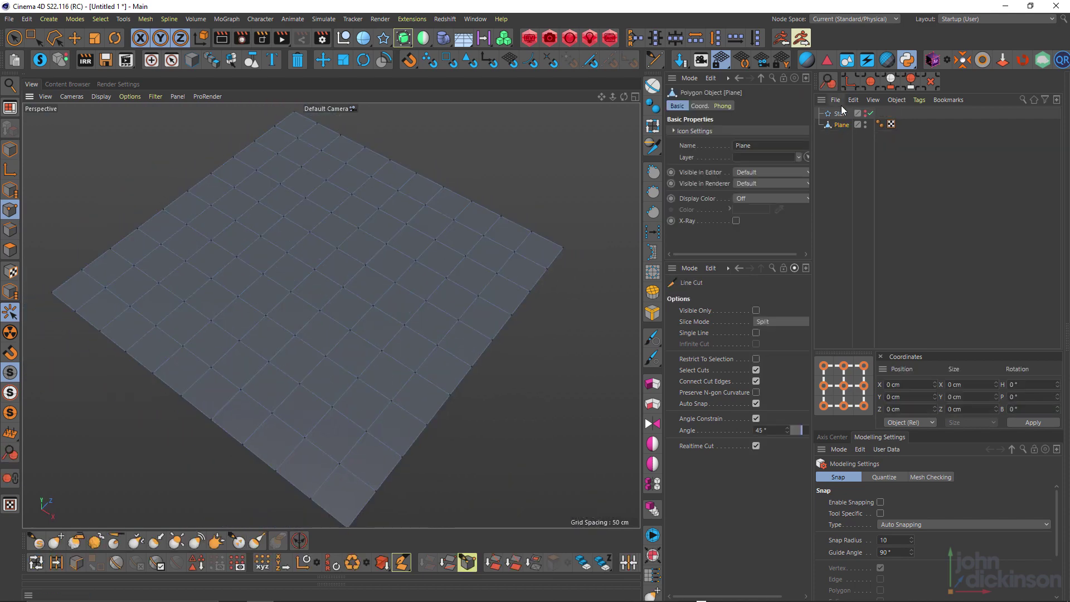
# Show the Star spline above the plane, select the plane and use the star as the Line Cut path.
pyautogui.click(868, 114)
pyautogui.click(868, 115)
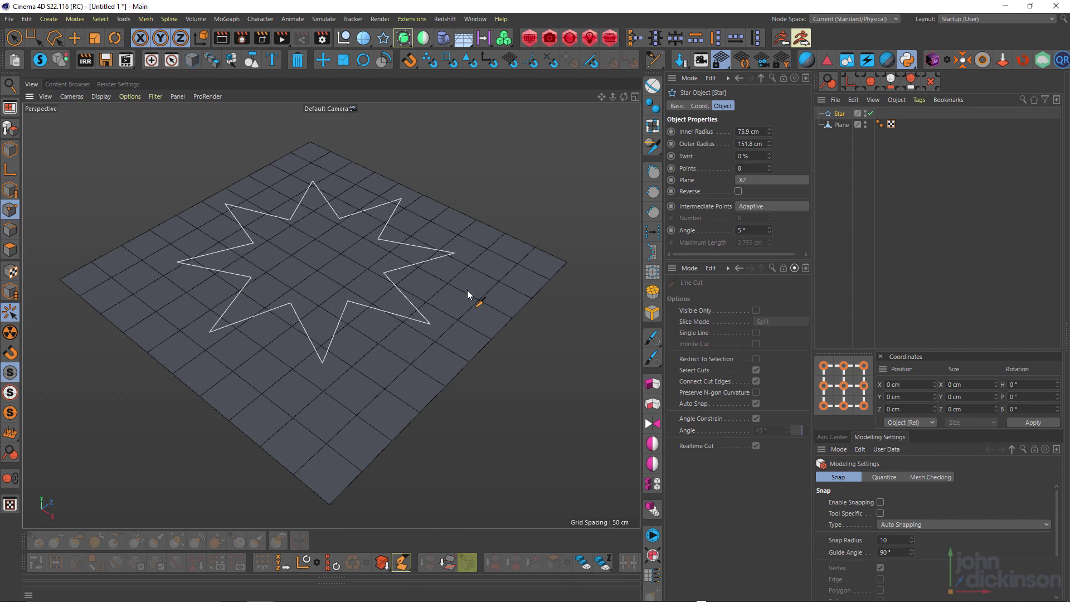
pyautogui.click(841, 126)
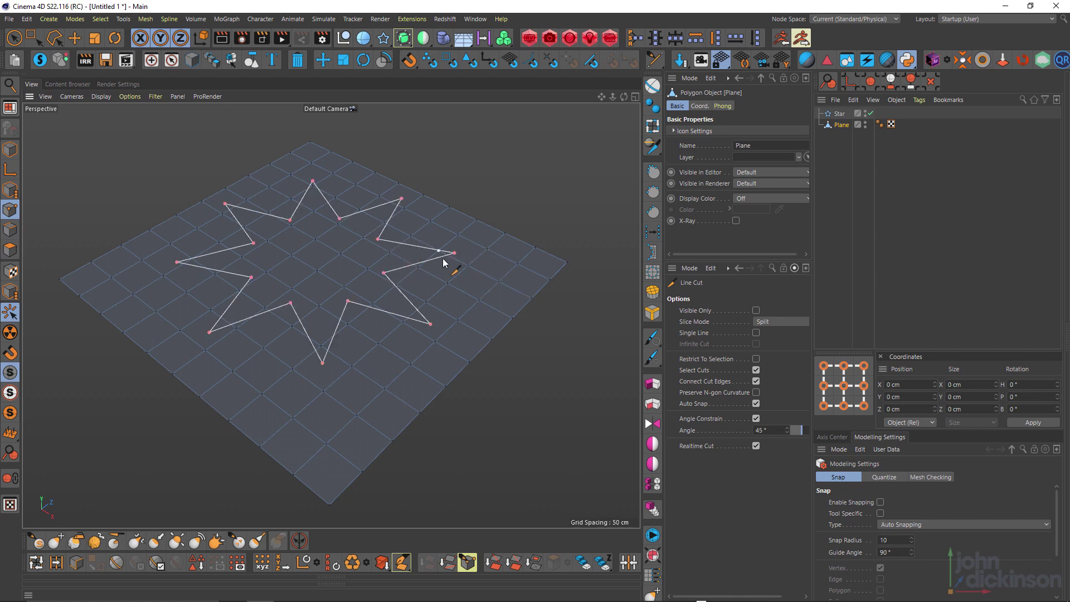
pyautogui.click(390, 245)
# Compare the star cut with the Star spline in the top view.
pyautogui.moveTo(434, 295)
pyautogui.keyDown('alt'); pyautogui.mouseDown()
pyautogui.moveTo(432, 253)
pyautogui.moveTo(442, 402)
pyautogui.moveTo(432, 231)
pyautogui.moveTo(430, 374)
pyautogui.moveTo(468, 262)
pyautogui.moveTo(469, 351)
pyautogui.moveTo(488, 266)
pyautogui.moveTo(489, 378)
pyautogui.moveTo(445, 339)
pyautogui.moveTo(447, 304)
pyautogui.mouseUp(); pyautogui.keyUp('alt')
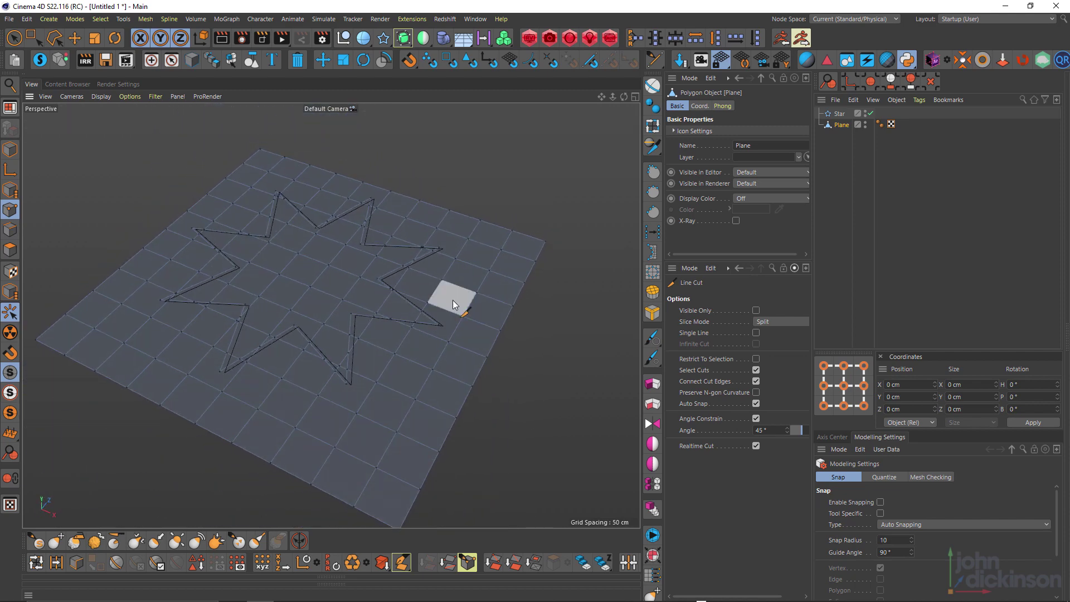
pyautogui.middleClick(537, 330)
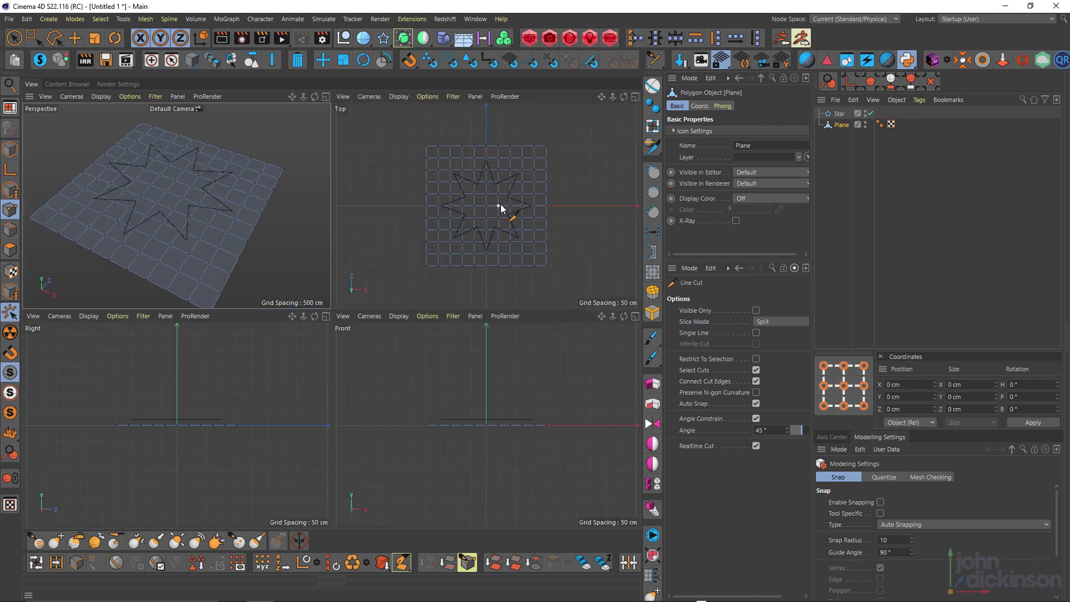
pyautogui.middleClick(503, 210)
pyautogui.scroll(5, 401, 262)
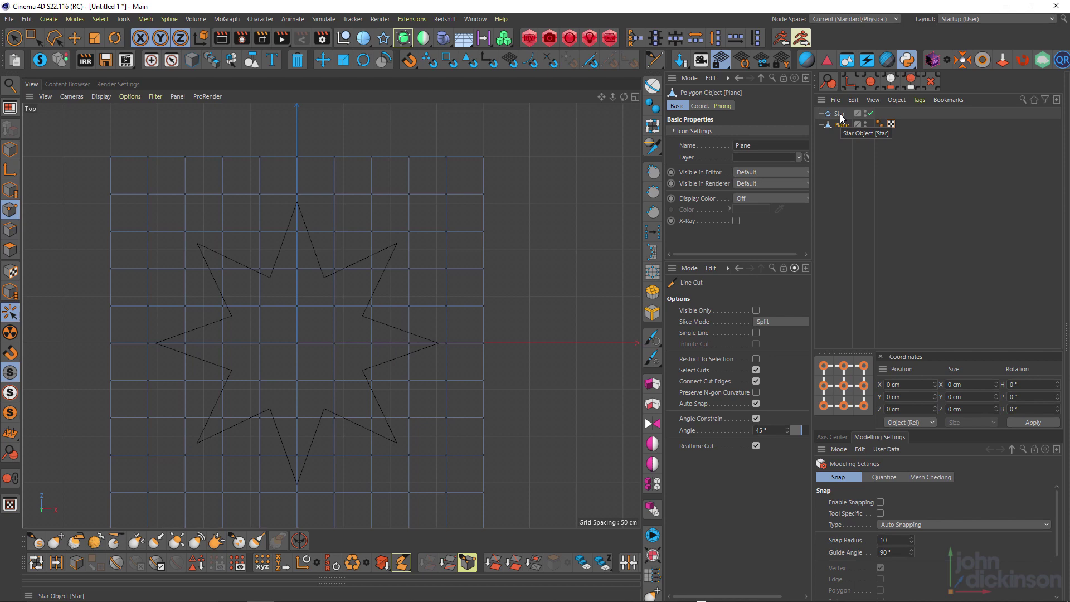
pyautogui.keyDown('ctrl'); pyautogui.click(359, 262); pyautogui.keyUp('ctrl')
pyautogui.middleClick(379, 239)
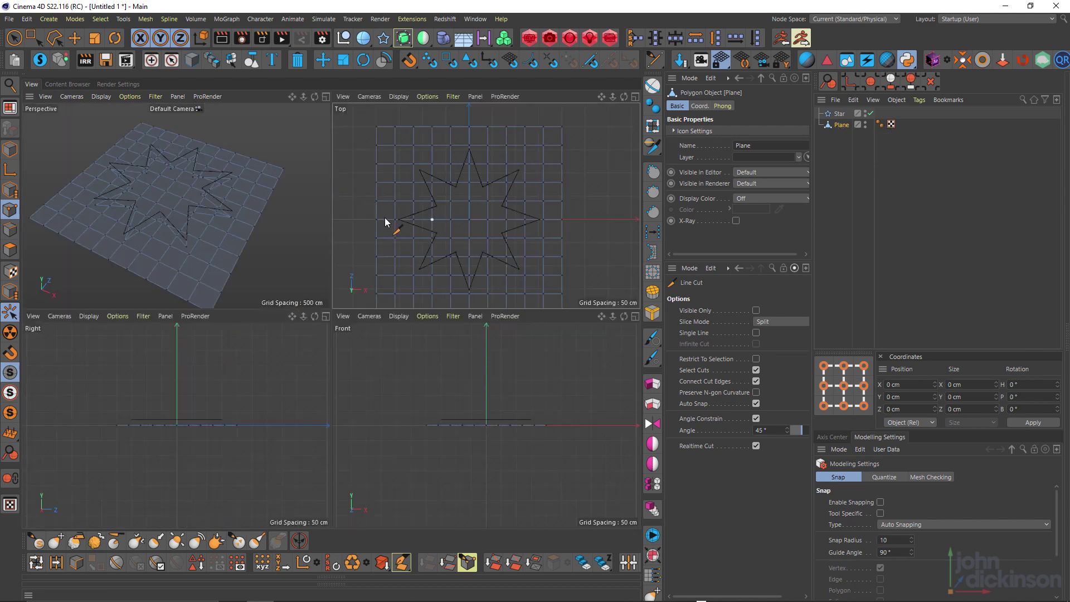
# Examine the star cut on the plane against the spline above it in the perspective view, close up and from several angles.
pyautogui.middleClick(142, 187)
pyautogui.moveTo(359, 299)
pyautogui.keyDown('alt'); pyautogui.mouseDown()
pyautogui.moveTo(358, 246)
pyautogui.moveTo(366, 295)
pyautogui.moveTo(346, 283)
pyautogui.mouseUp(); pyautogui.keyUp('alt')
pyautogui.keyDown('alt'); pyautogui.moveTo(345, 283); pyautogui.dragTo(389, 267, button='right'); pyautogui.keyUp('alt')
pyautogui.keyDown('alt'); pyautogui.moveTo(388, 266); pyautogui.dragTo(443, 264); pyautogui.keyUp('alt')
pyautogui.keyDown('alt'); pyautogui.moveTo(435, 274); pyautogui.dragTo(482, 280, button='right'); pyautogui.keyUp('alt')
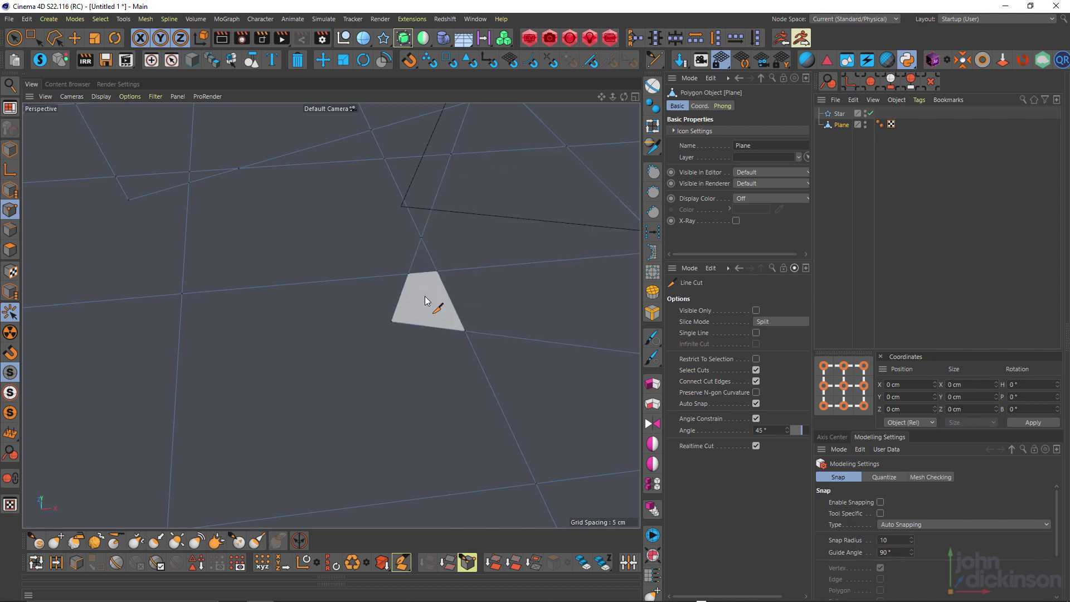
pyautogui.keyDown('alt'); pyautogui.moveTo(425, 296); pyautogui.dragTo(309, 320, button='right'); pyautogui.keyUp('alt')
pyautogui.moveTo(318, 319)
pyautogui.keyDown('alt'); pyautogui.mouseDown()
pyautogui.moveTo(314, 362)
pyautogui.moveTo(315, 312)
pyautogui.mouseUp(); pyautogui.keyUp('alt')
pyautogui.keyDown('alt'); pyautogui.moveTo(330, 293); pyautogui.dragTo(271, 305, button='right'); pyautogui.keyUp('alt')
pyautogui.moveTo(271, 308)
pyautogui.keyDown('alt'); pyautogui.mouseDown()
pyautogui.moveTo(270, 389)
pyautogui.moveTo(289, 330)
pyautogui.moveTo(266, 422)
pyautogui.moveTo(262, 374)
pyautogui.moveTo(306, 317)
pyautogui.moveTo(291, 293)
pyautogui.moveTo(281, 316)
pyautogui.mouseUp(); pyautogui.keyUp('alt')
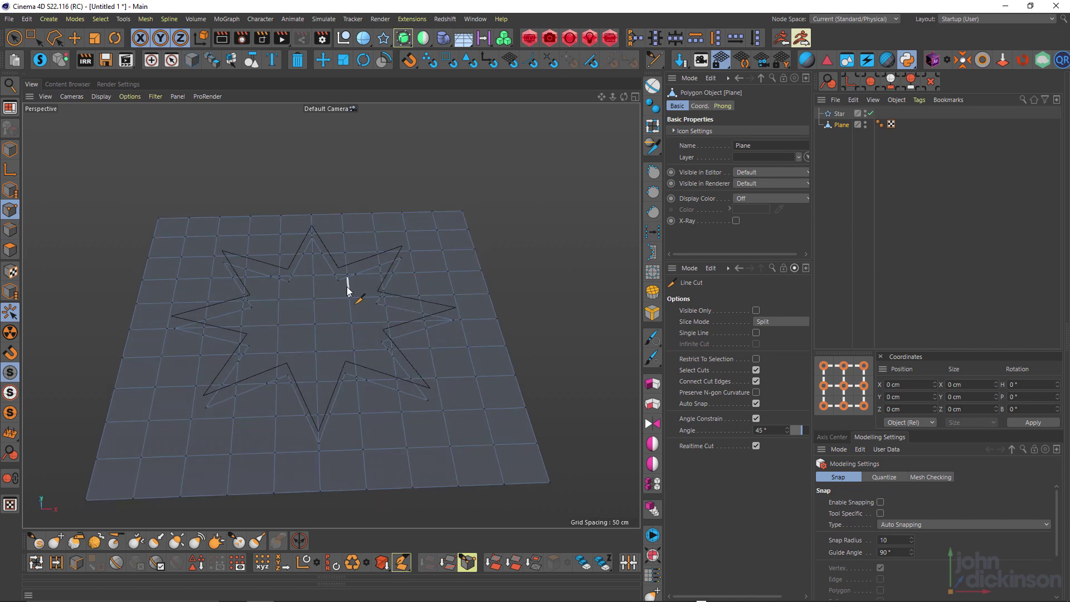
pyautogui.moveTo(345, 302)
pyautogui.keyDown('alt'); pyautogui.mouseDown()
pyautogui.moveTo(342, 272)
pyautogui.moveTo(324, 338)
pyautogui.moveTo(332, 308)
pyautogui.mouseUp(); pyautogui.keyUp('alt')
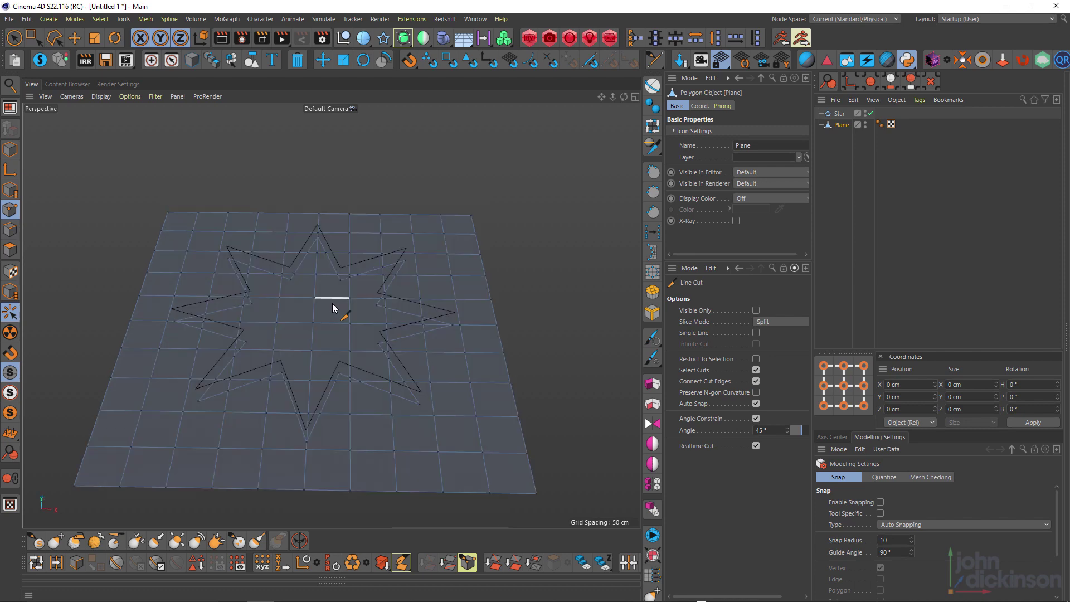